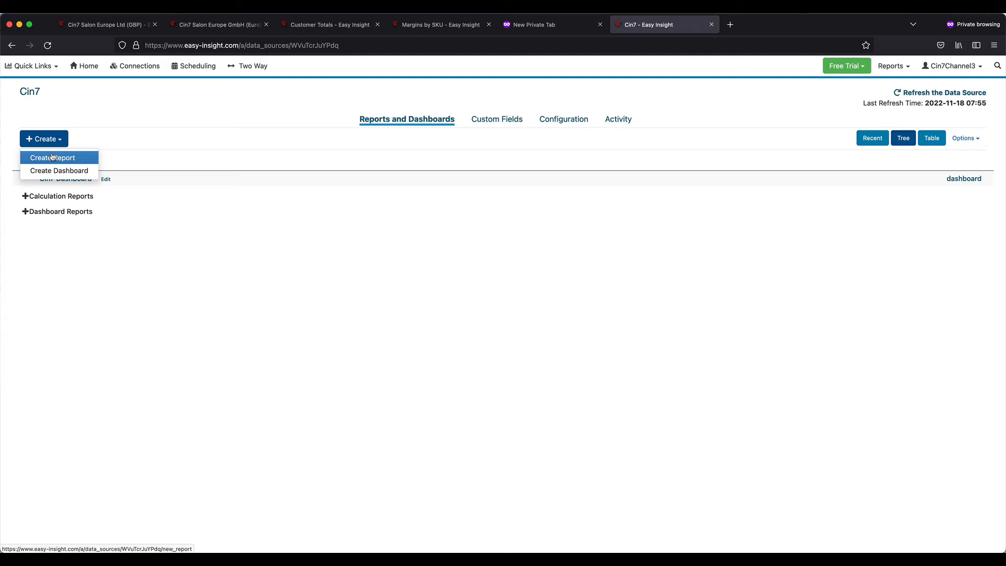
Step: Create a new report on the Cin7 data source and add the Sales/CR Line Total field as a column
click(51, 157)
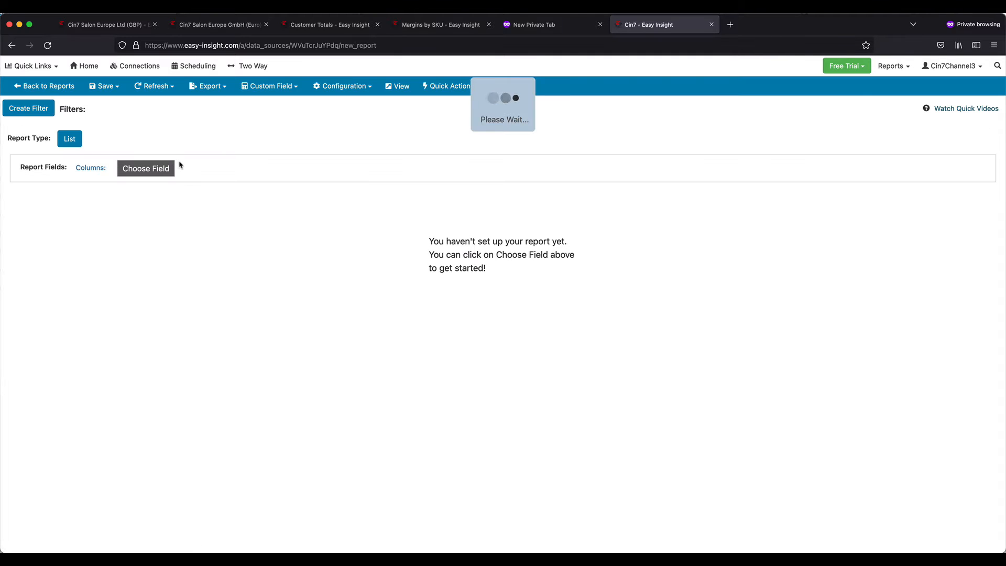
click(148, 170)
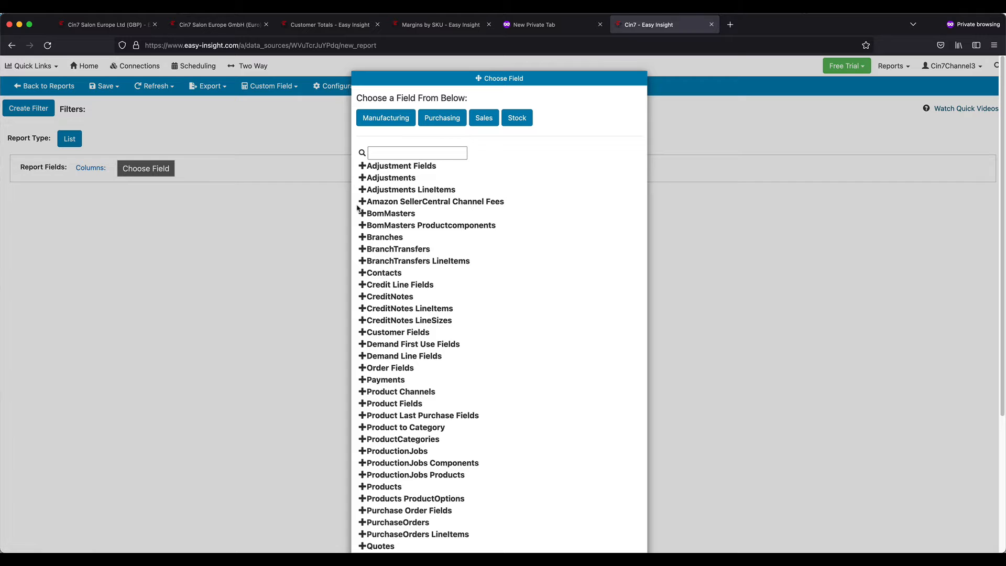
scroll(358, 209, down, 5)
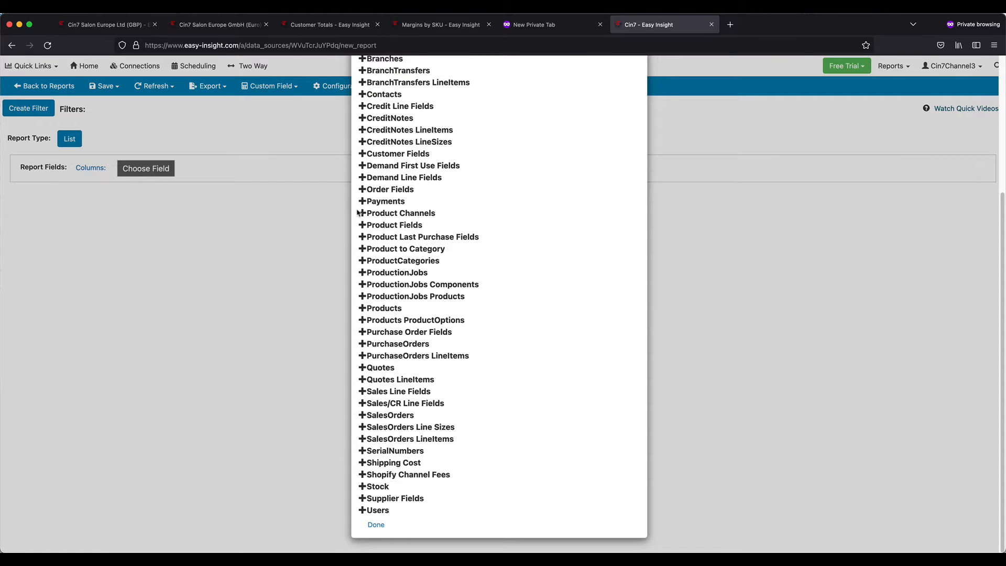
scroll(358, 212, up, 5)
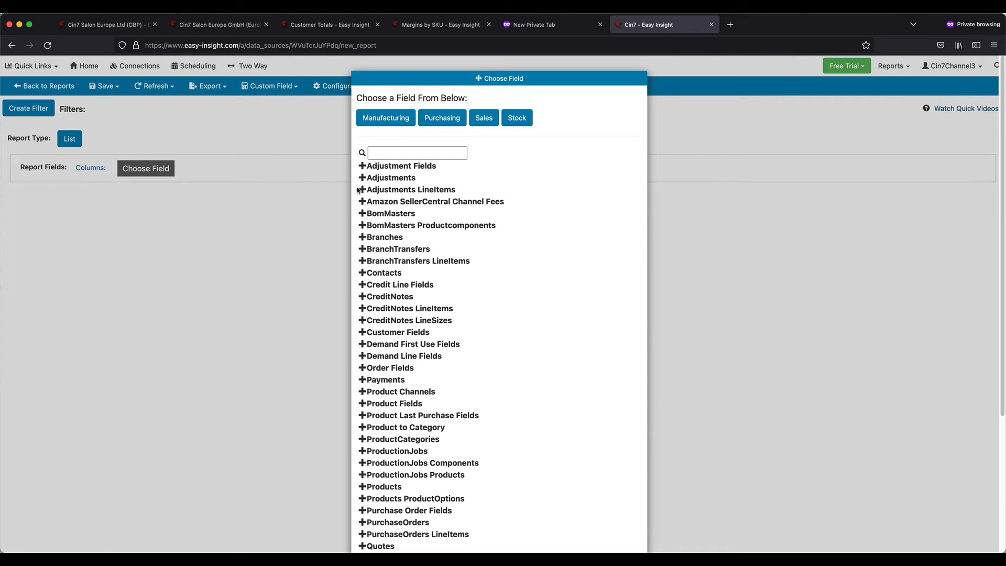
scroll(362, 199, down, 3)
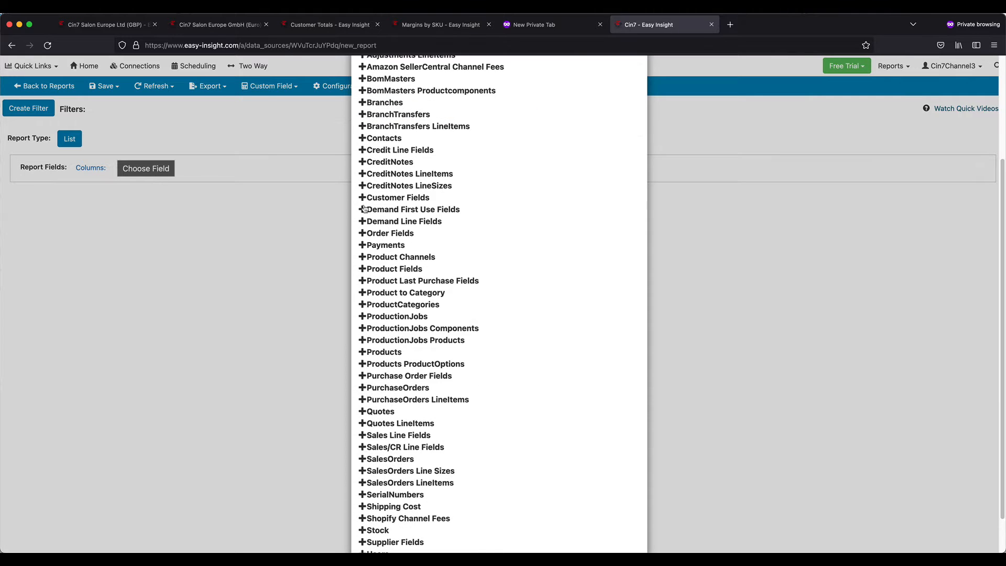
scroll(363, 210, down, 1)
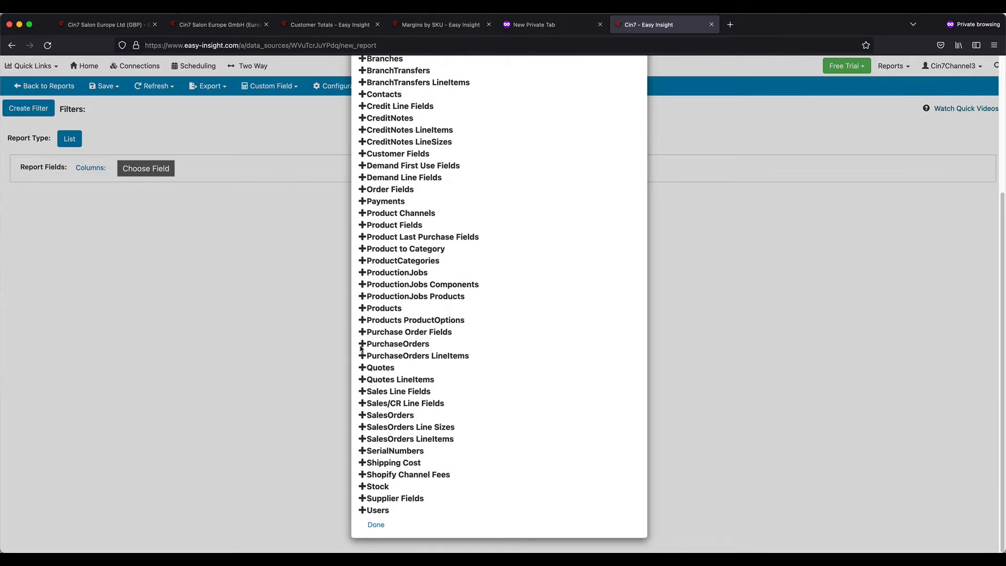
click(412, 404)
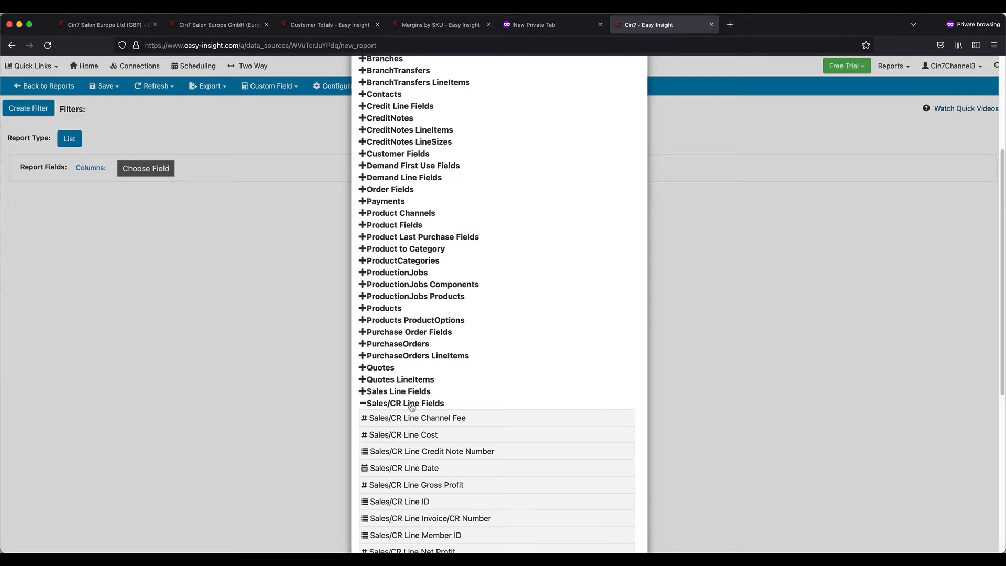
scroll(451, 394, down, 4)
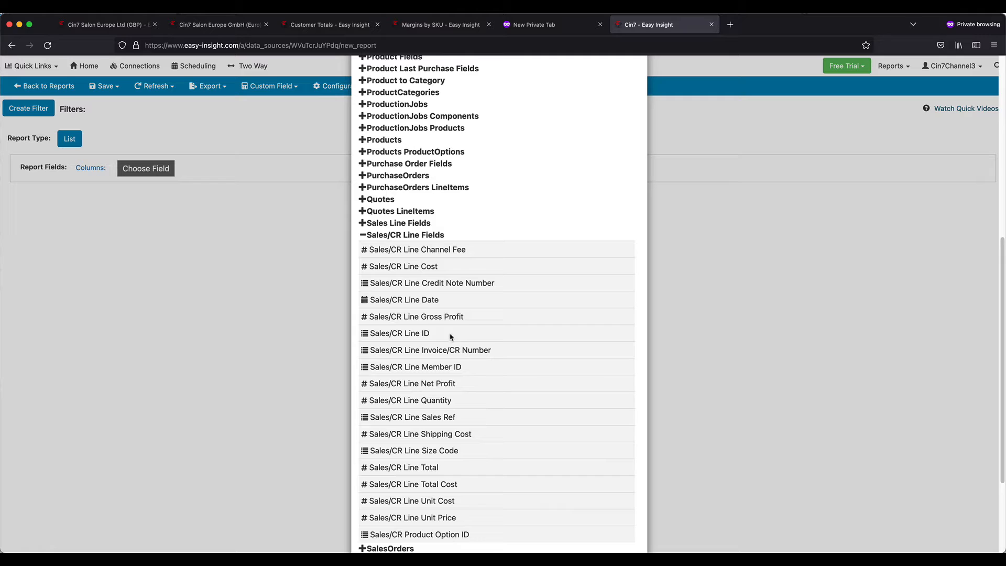
click(425, 466)
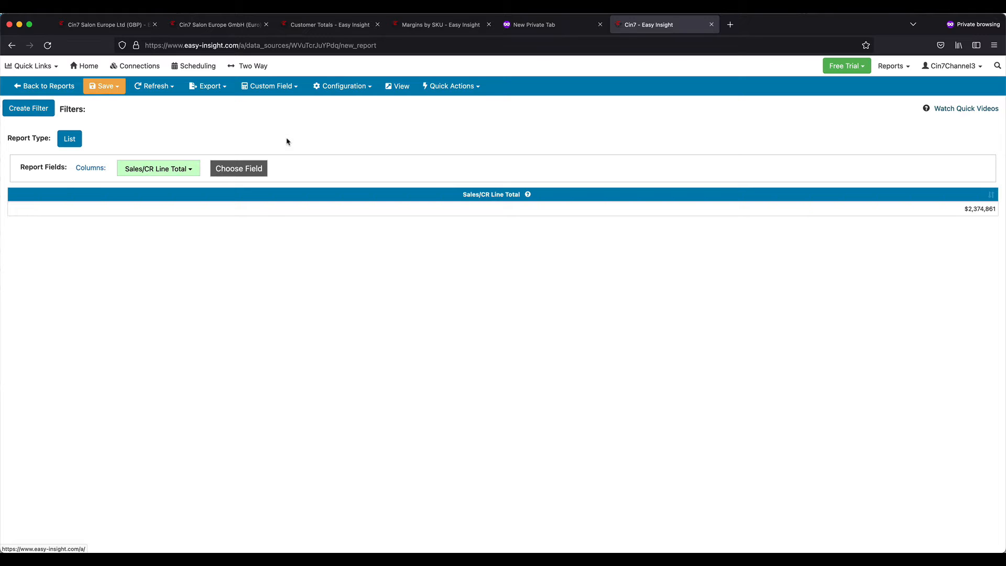
Step: Add the Sales/CR Line Date field to the report and group it by Month - Year
click(242, 169)
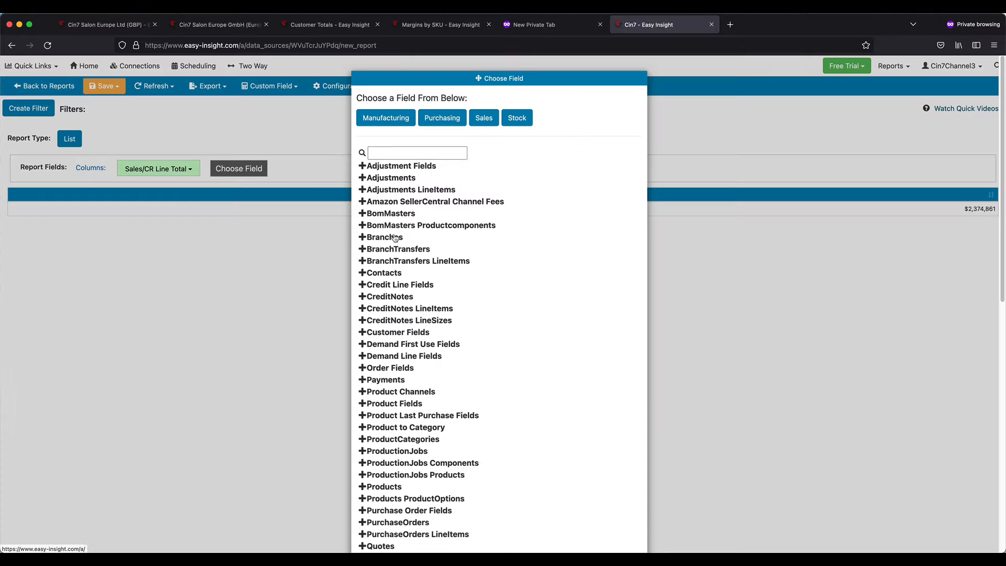
scroll(399, 342, down, 5)
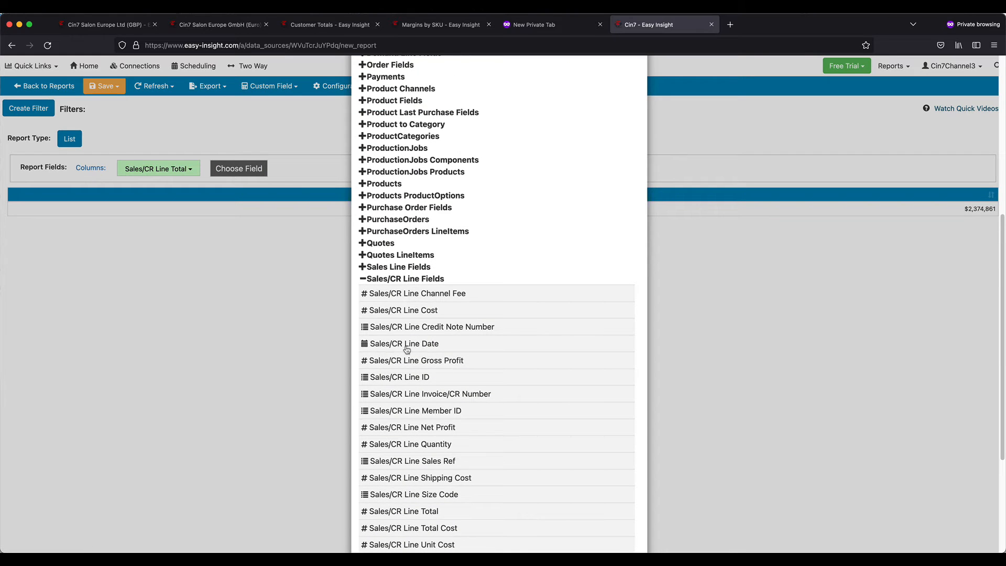
click(406, 344)
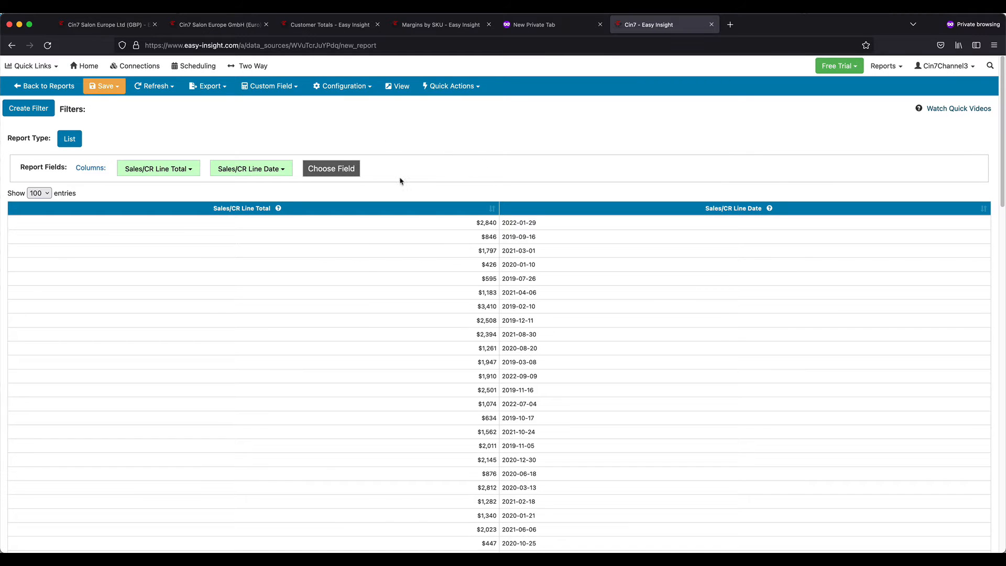
click(251, 171)
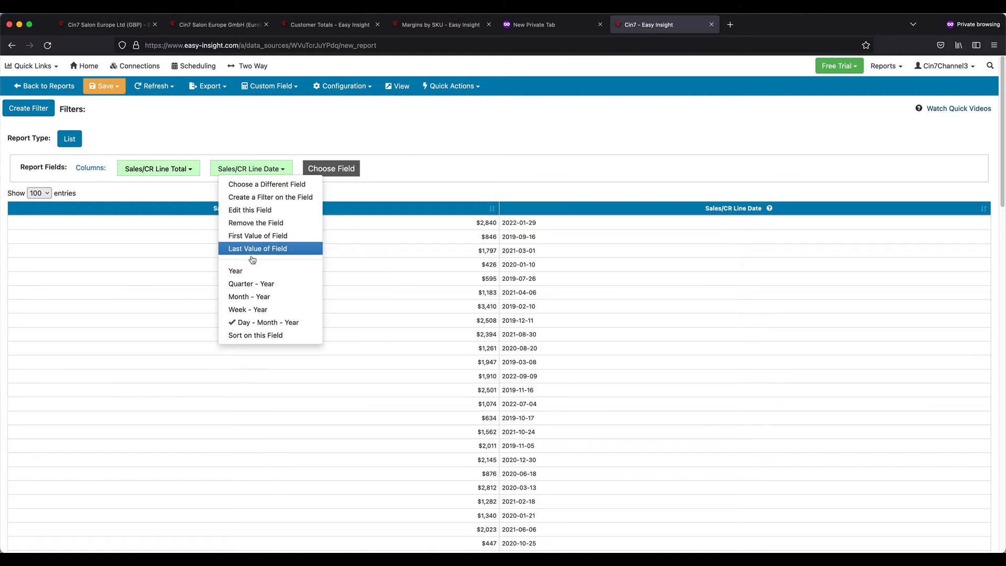
click(258, 297)
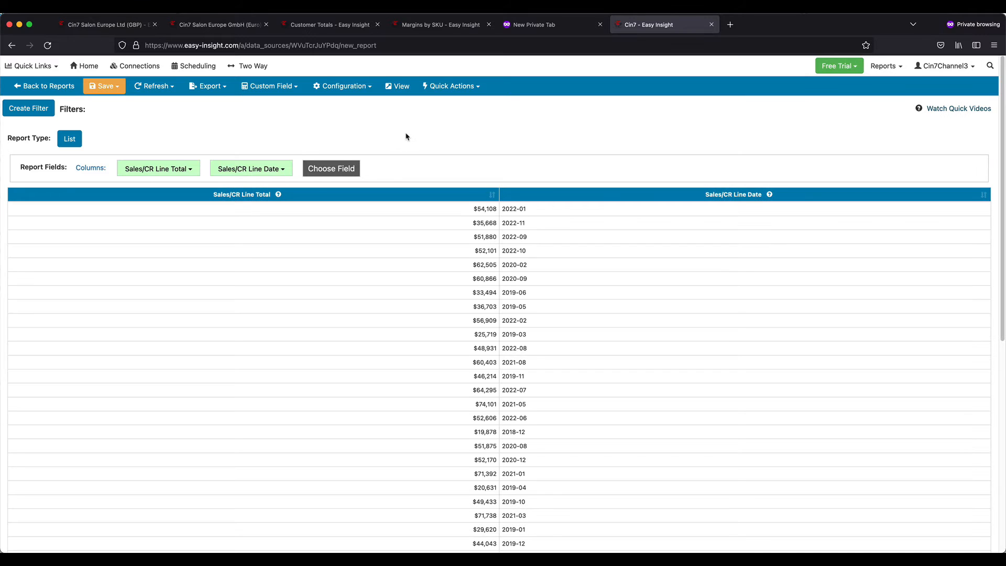
Step: Add the Sales/CR Line Gross Profit field and move the Sales/CR Line Date column ahead of Sales/CR Line Total
click(331, 168)
scroll(442, 251, down, 2)
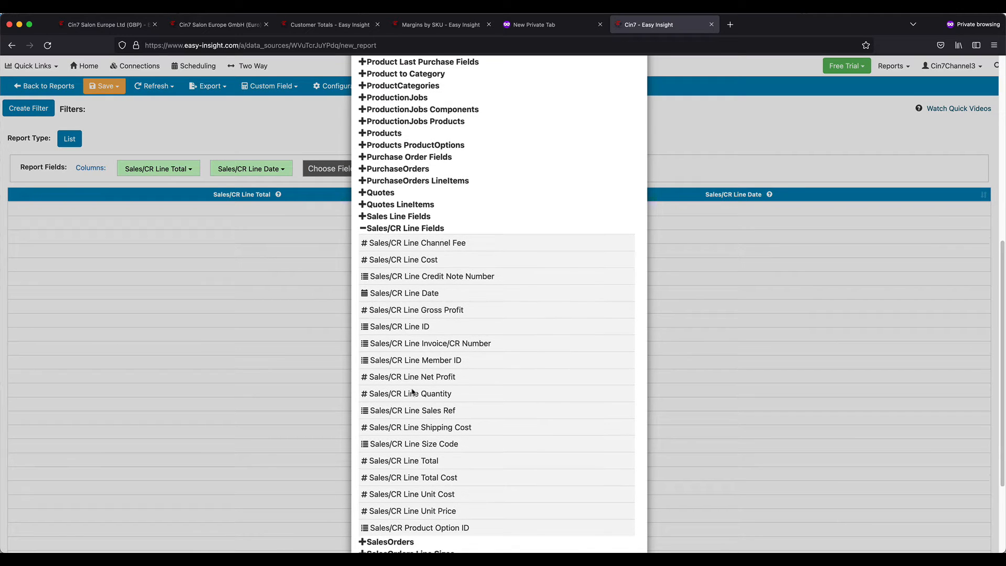
click(417, 310)
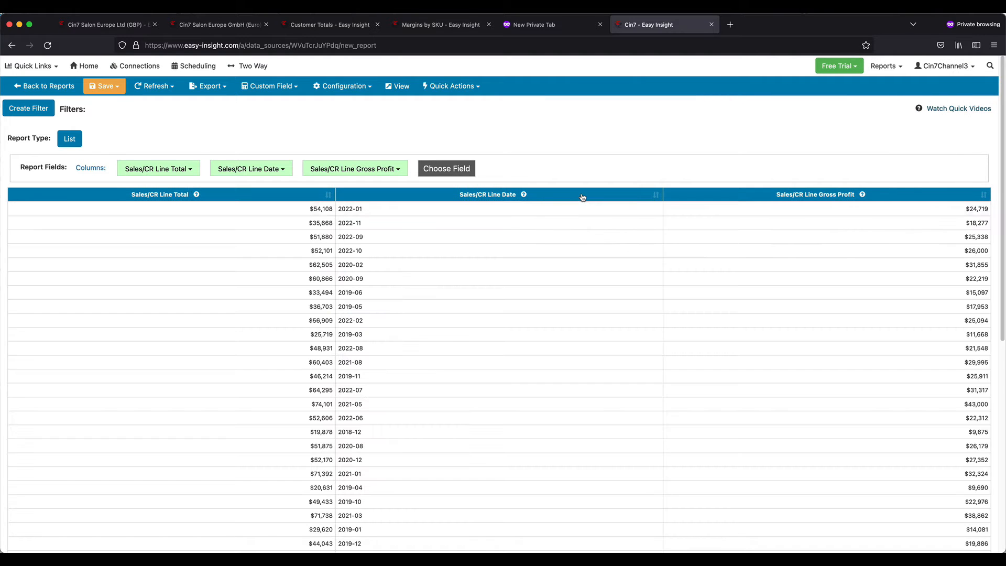
drag(582, 198, 142, 192)
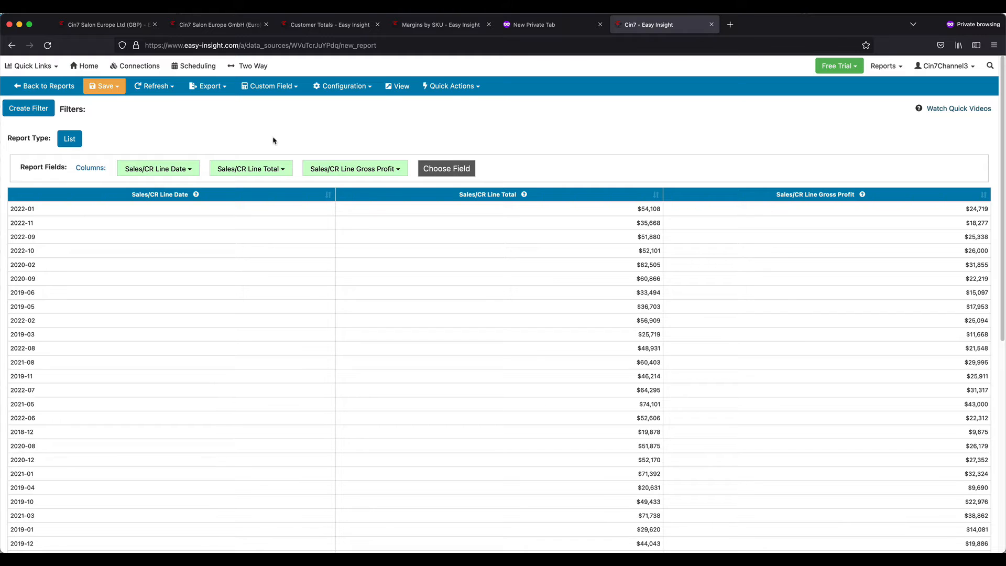
Step: Add the Name field from the Products group as a report column
click(447, 168)
scroll(415, 210, down, 3)
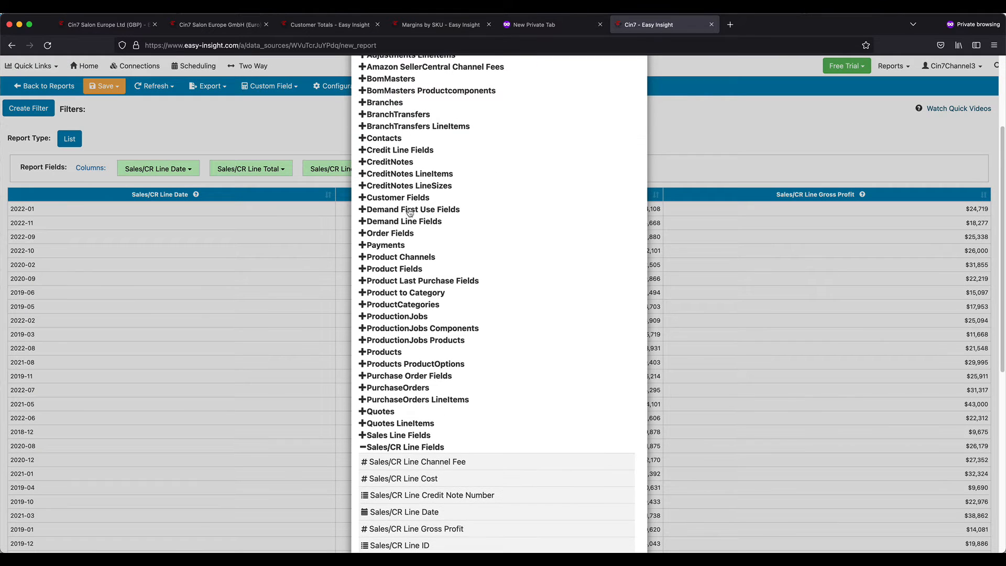
click(403, 448)
scroll(403, 450, down, 1)
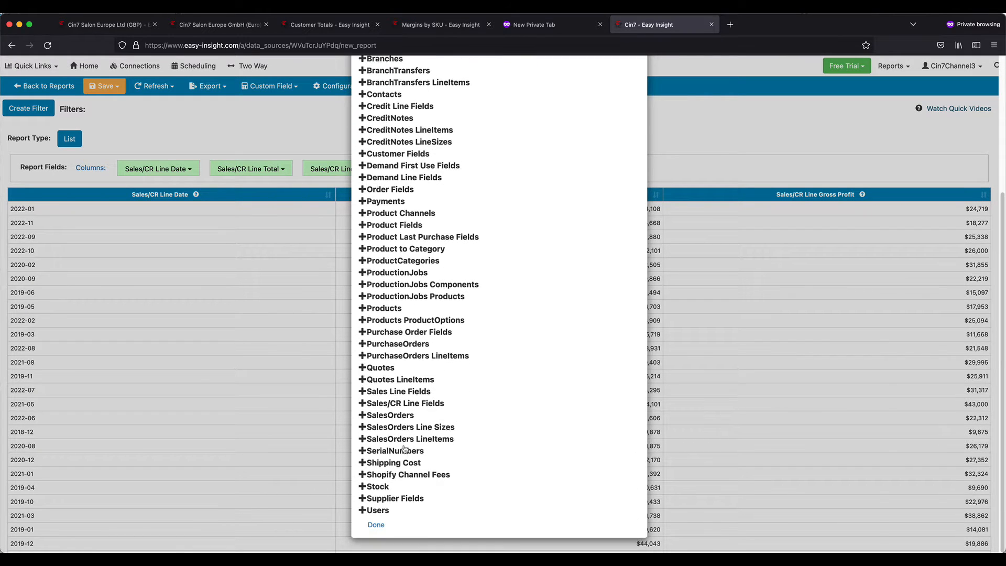
click(401, 416)
scroll(403, 414, down, 4)
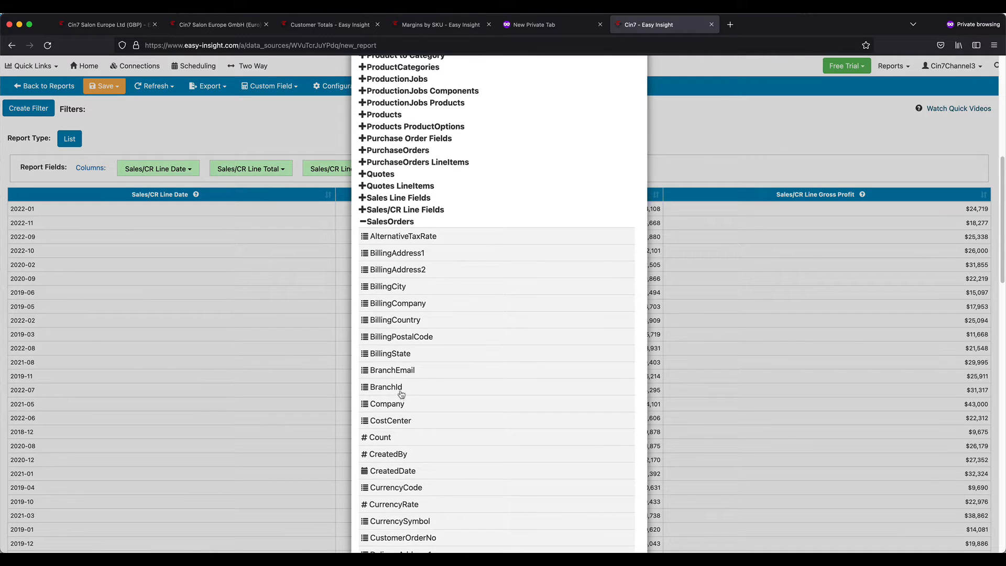
click(395, 222)
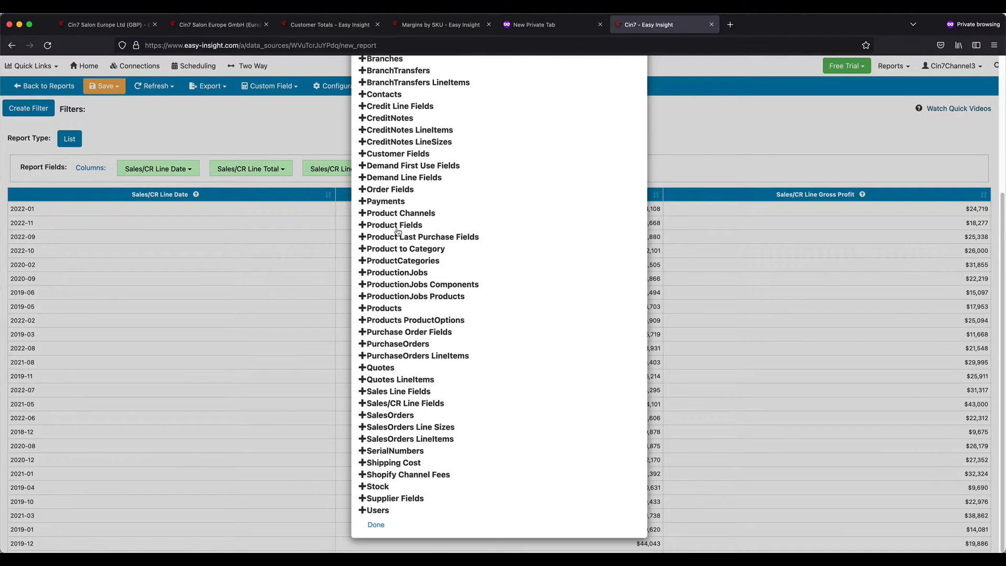
click(395, 310)
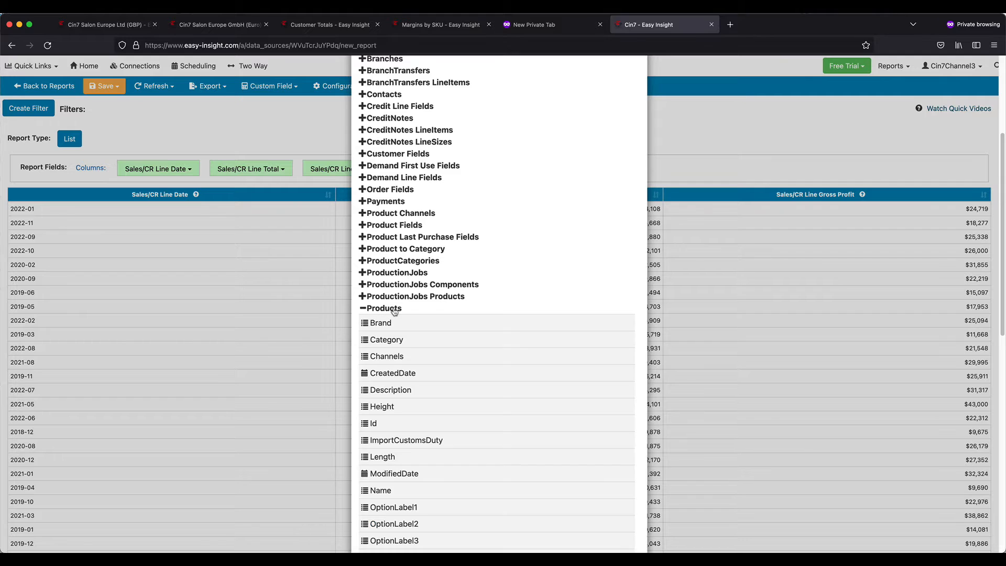
scroll(393, 420, down, 2)
click(380, 415)
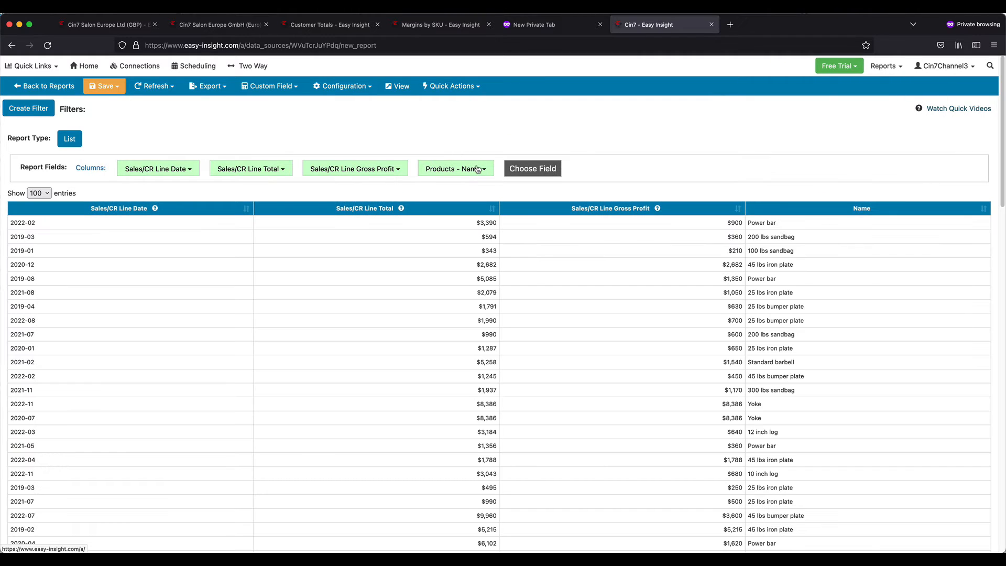
Step: Remove the Sales/CR Line Date field from the report
click(180, 167)
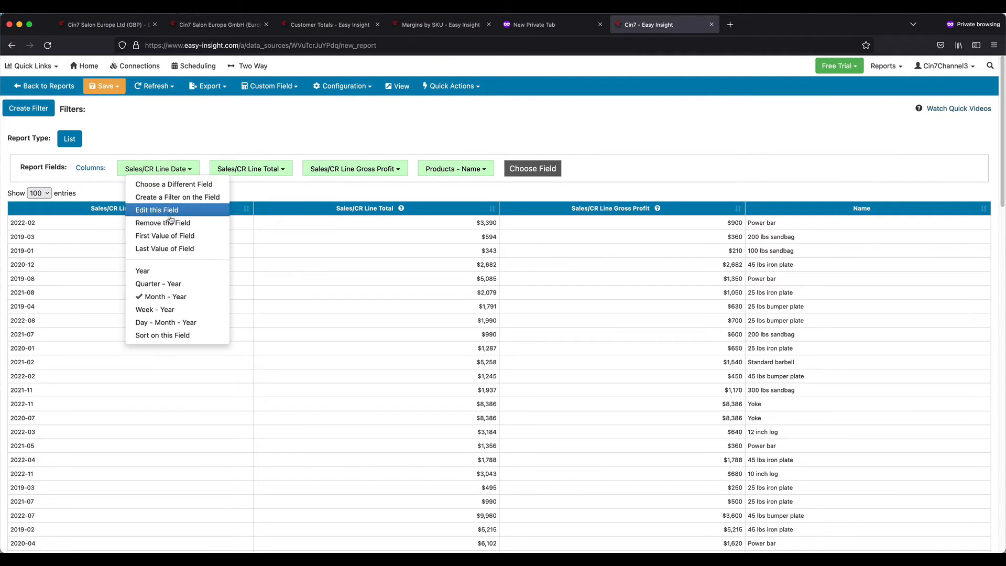
click(167, 223)
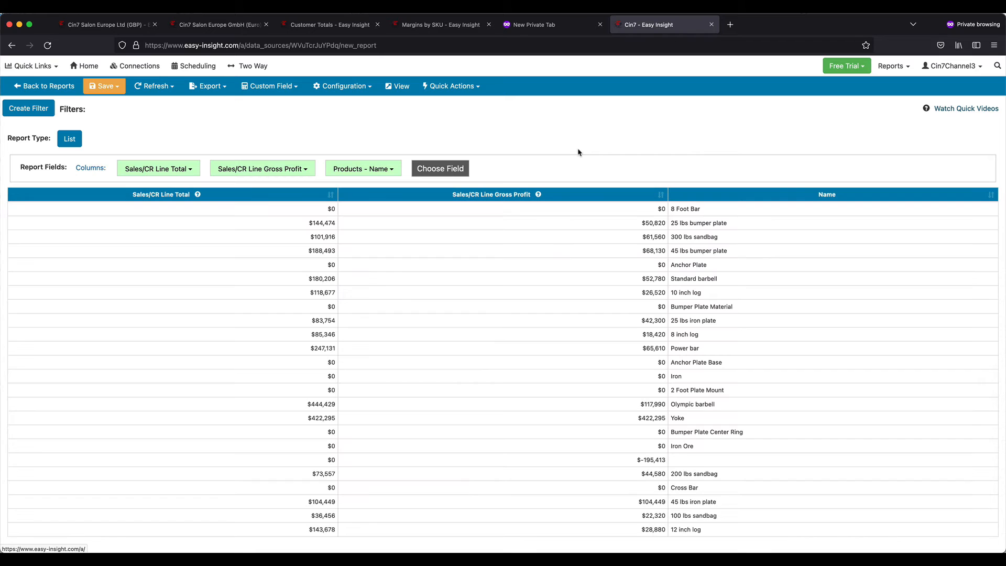
Step: Add the Code field from the Products ProductOptions group as a report column
click(440, 169)
scroll(392, 304, down, 10)
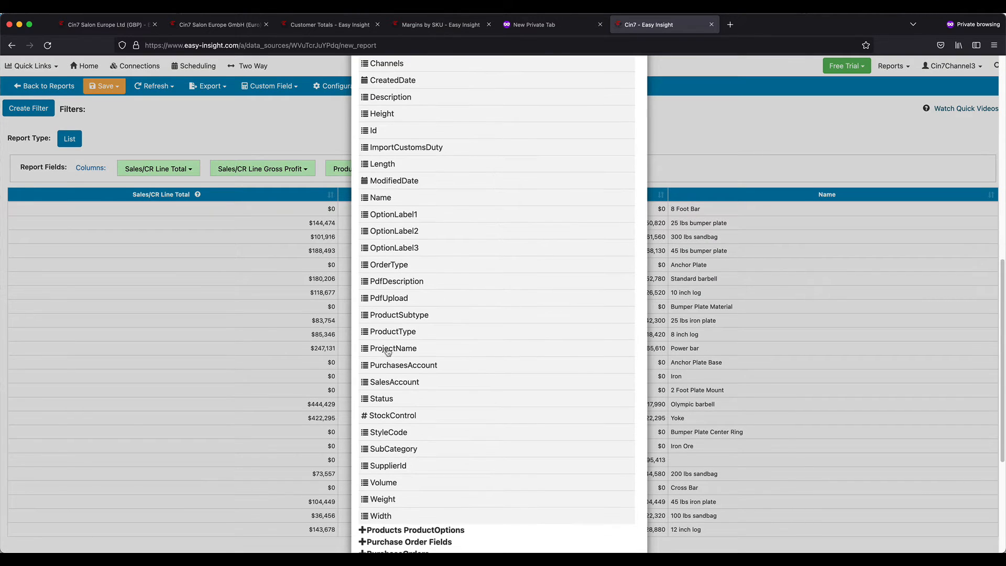
scroll(399, 367, down, 5)
click(415, 405)
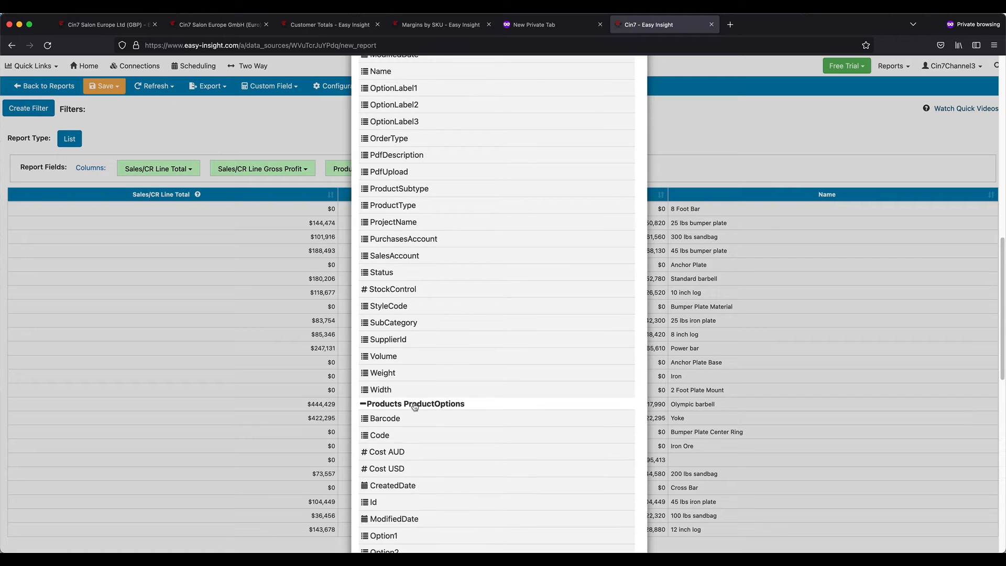
scroll(432, 383, down, 9)
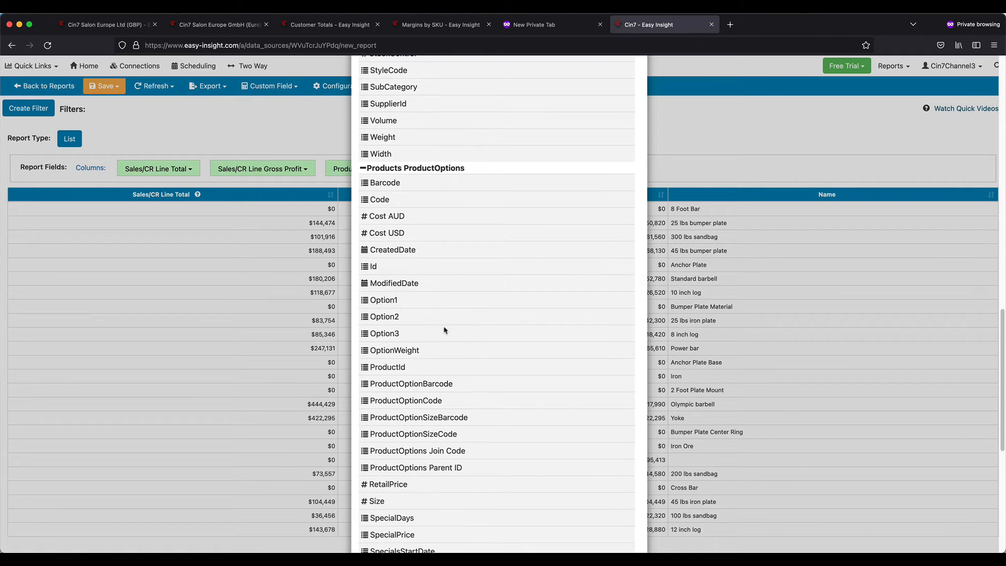
scroll(443, 326, down, 2)
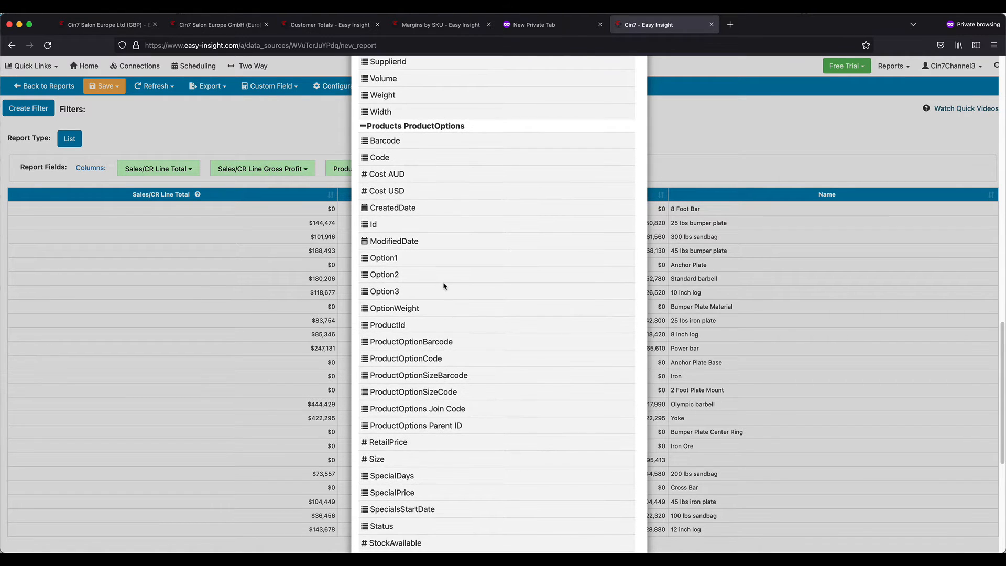
scroll(443, 288, down, 1)
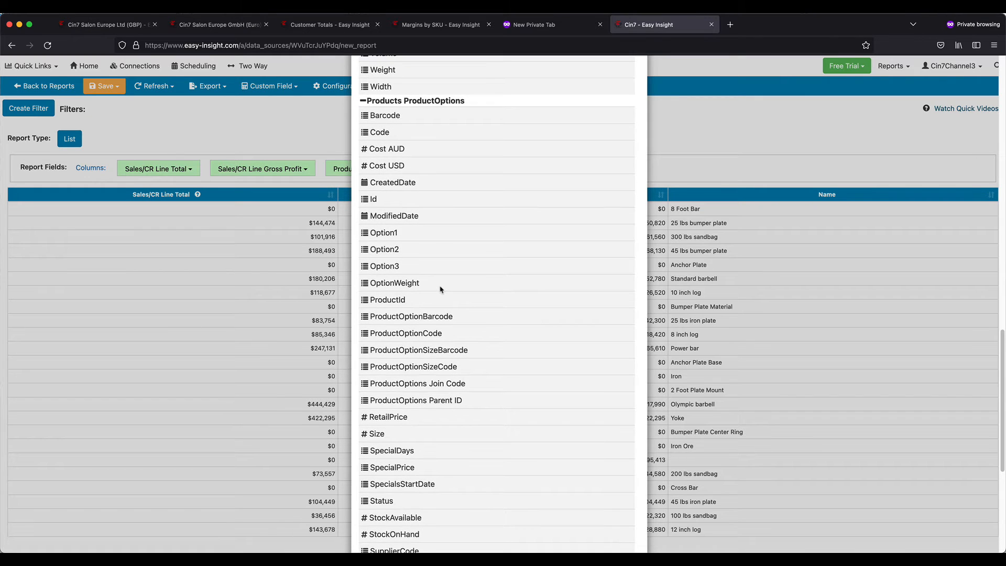
scroll(440, 288, up, 10)
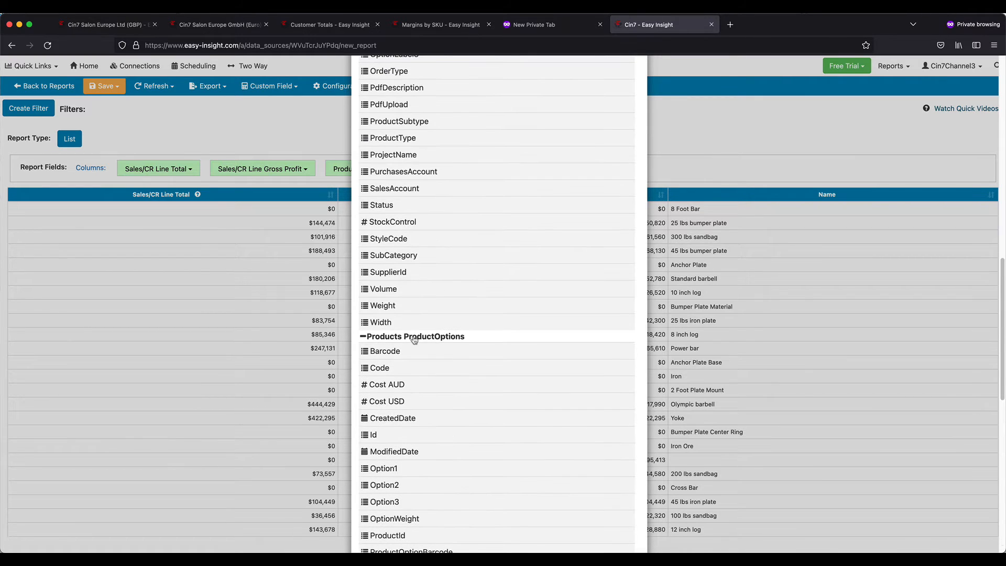
click(414, 338)
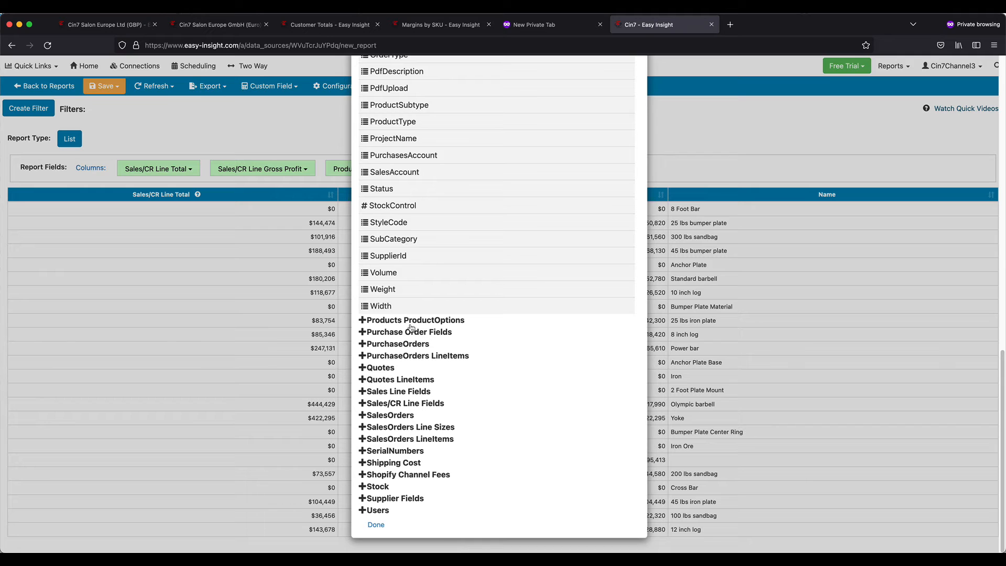
click(411, 322)
scroll(398, 314, down, 2)
click(394, 303)
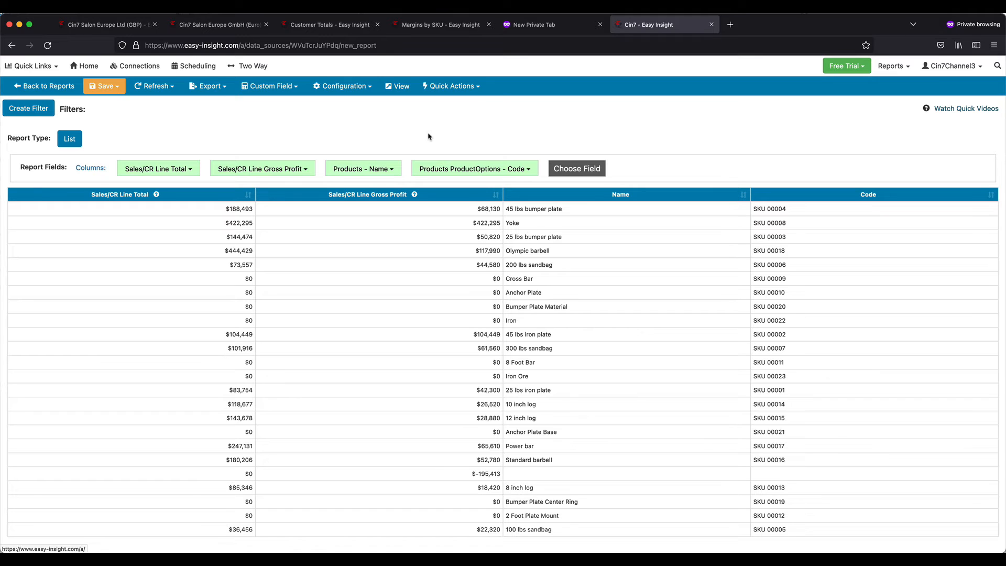
Step: Create a range filter on the Sales/CR Line Date field covering Jan-2022 to Dec-2022
click(31, 109)
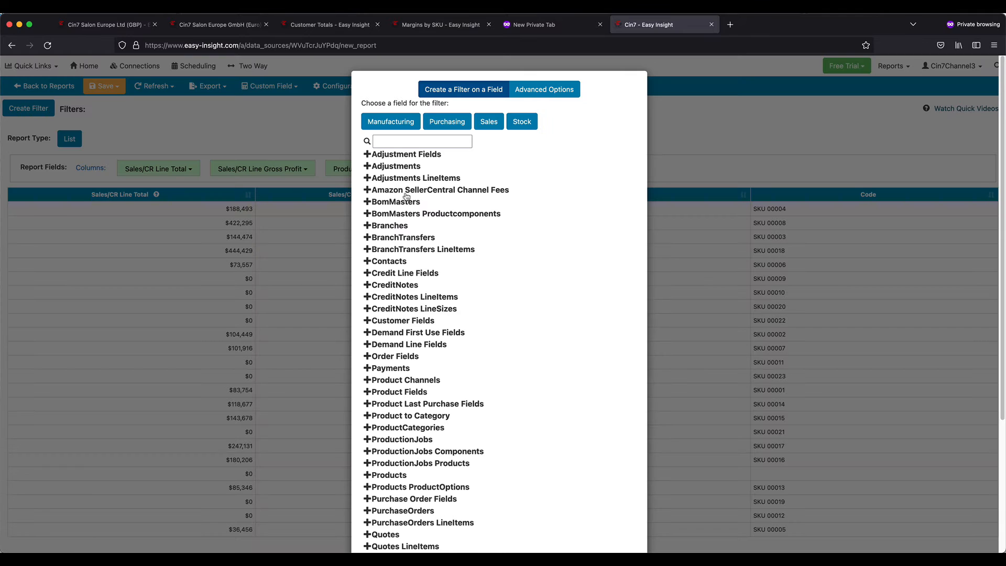
scroll(404, 200, down, 5)
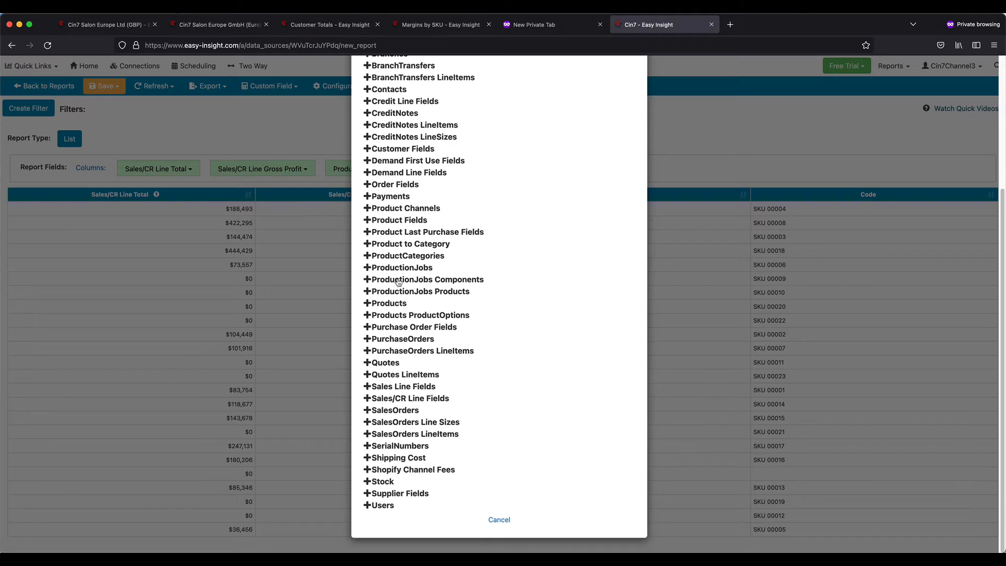
click(404, 399)
scroll(405, 403, down, 3)
click(407, 393)
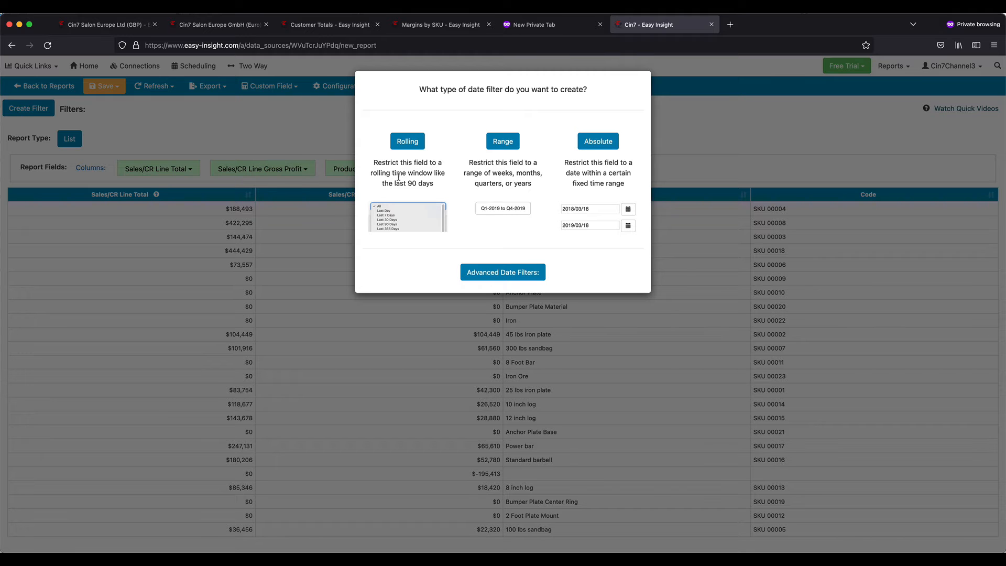
click(503, 141)
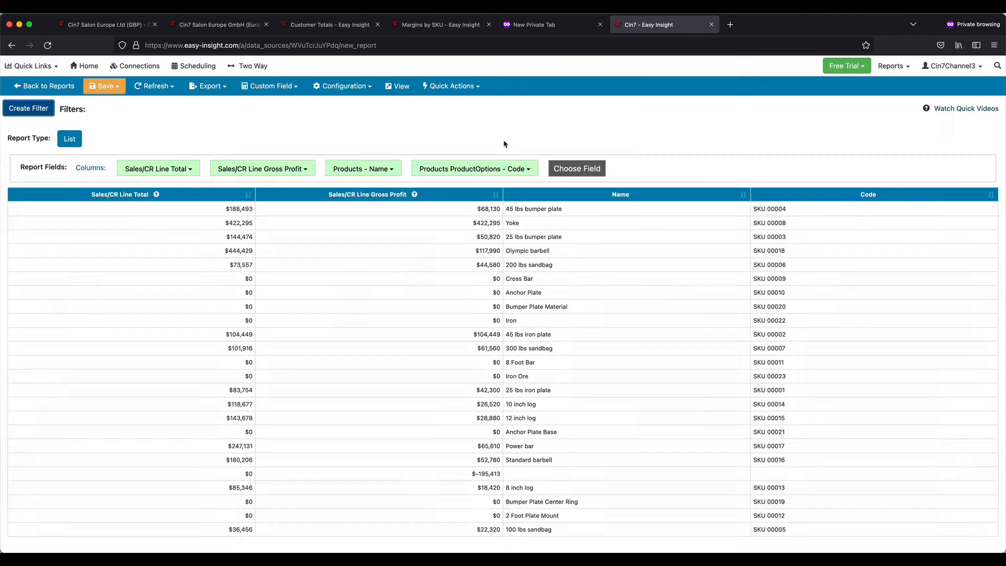
click(580, 120)
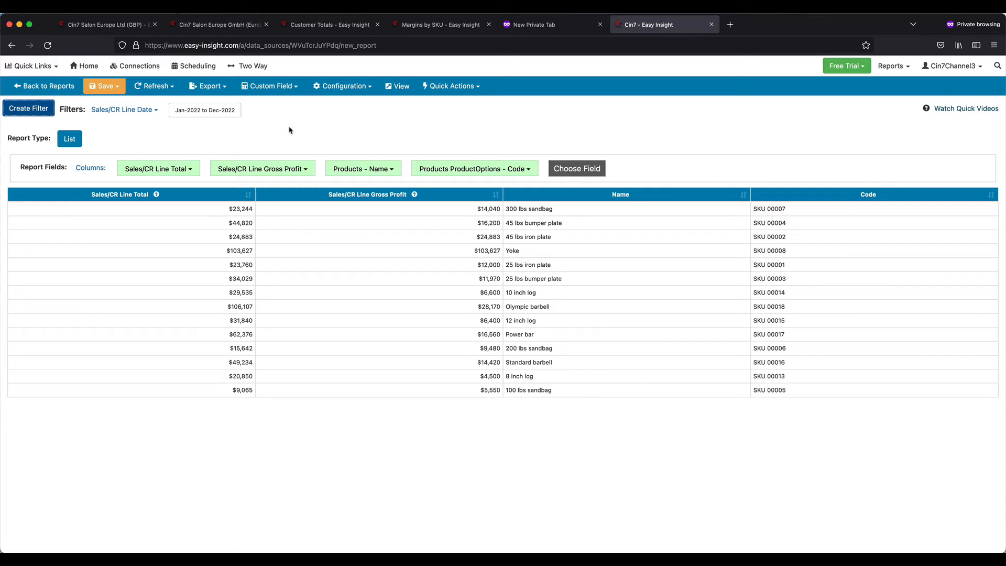
Step: Change the report type to Crosstab and replace the Products ProductOptions - Code column grouping with Sales/CR Line Date
click(69, 140)
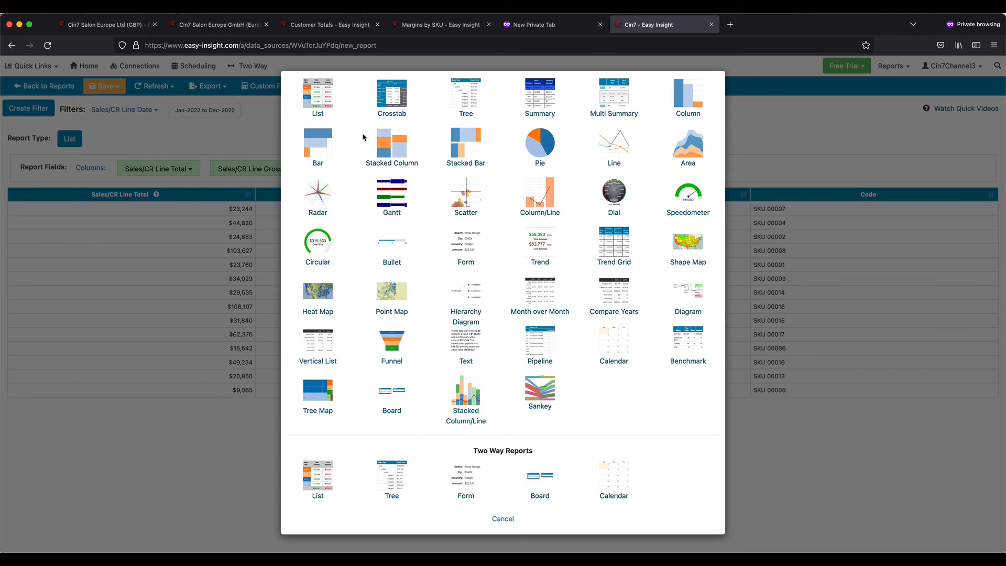
click(391, 99)
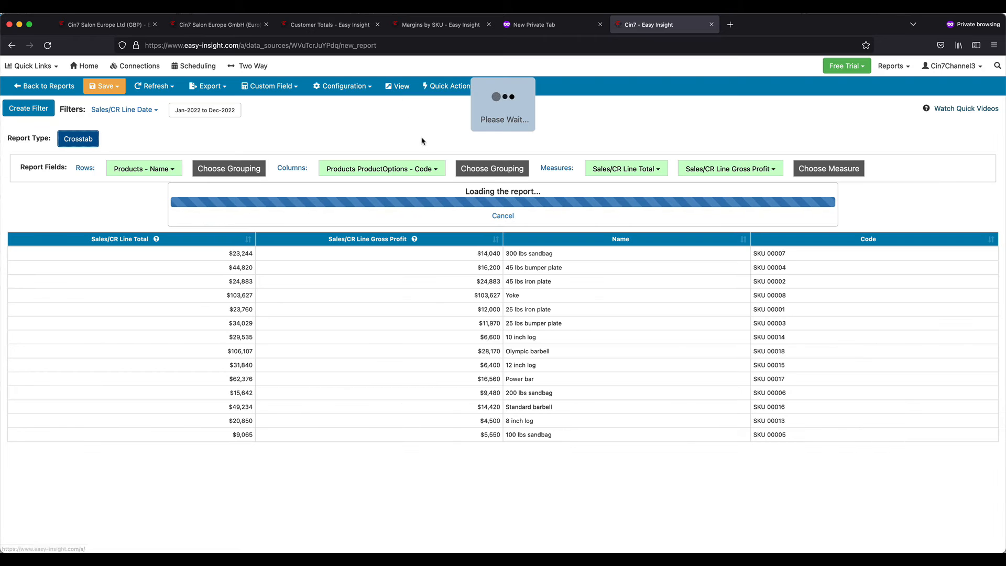
click(369, 168)
click(378, 182)
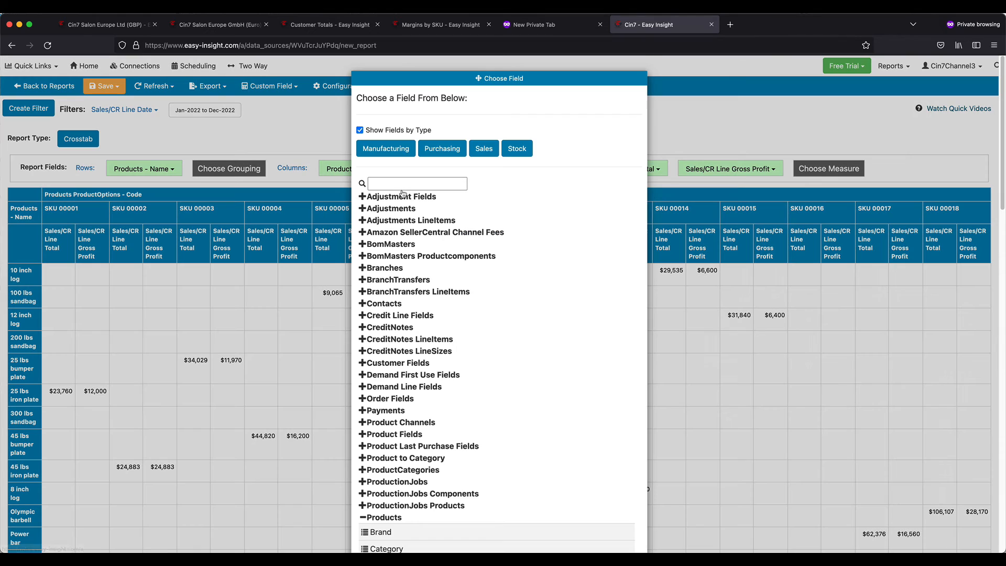
scroll(403, 194, down, 3)
scroll(388, 336, down, 10)
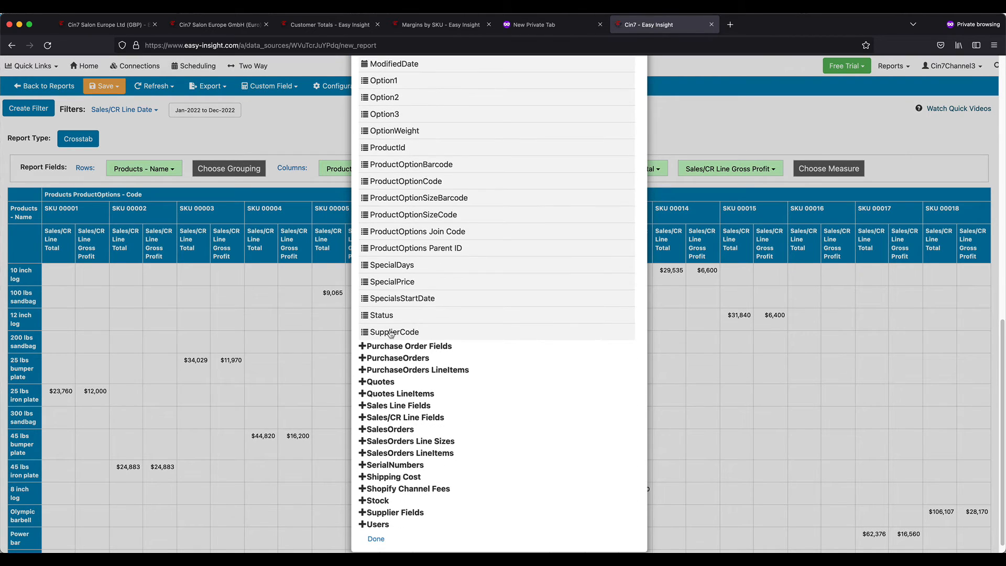
click(408, 418)
click(413, 449)
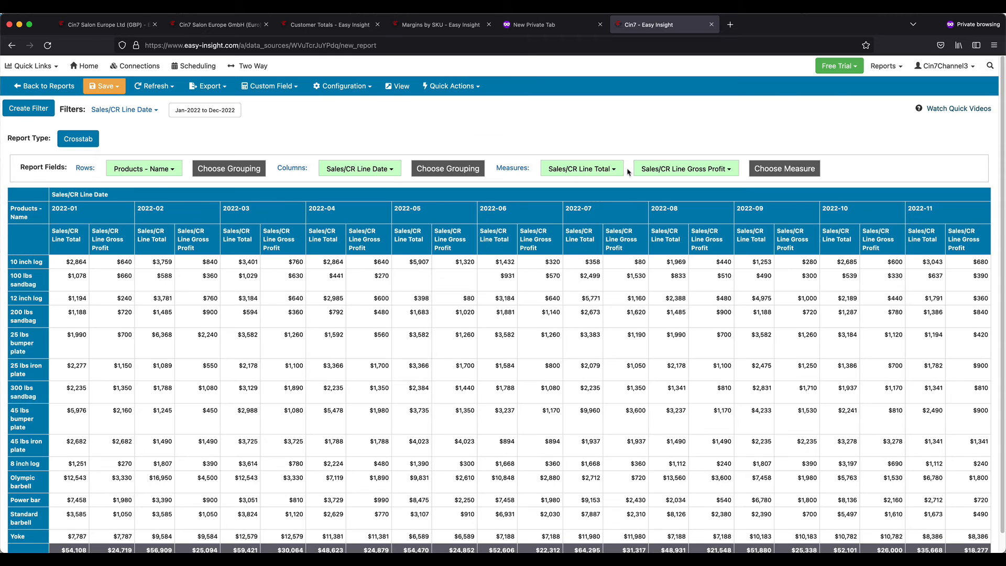
Step: Remove the Sales/CR Line Total measure from the crosstab
click(644, 169)
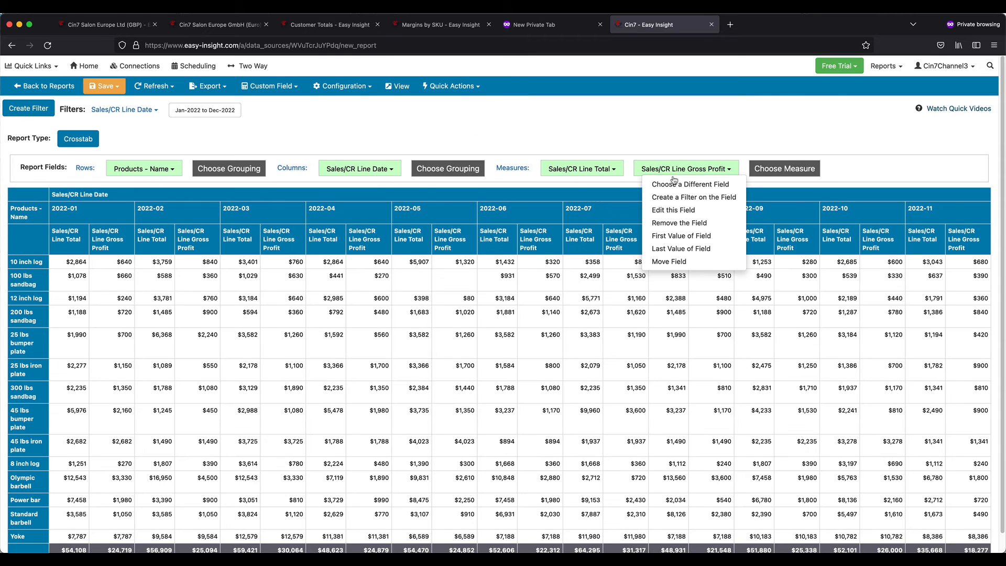
click(591, 169)
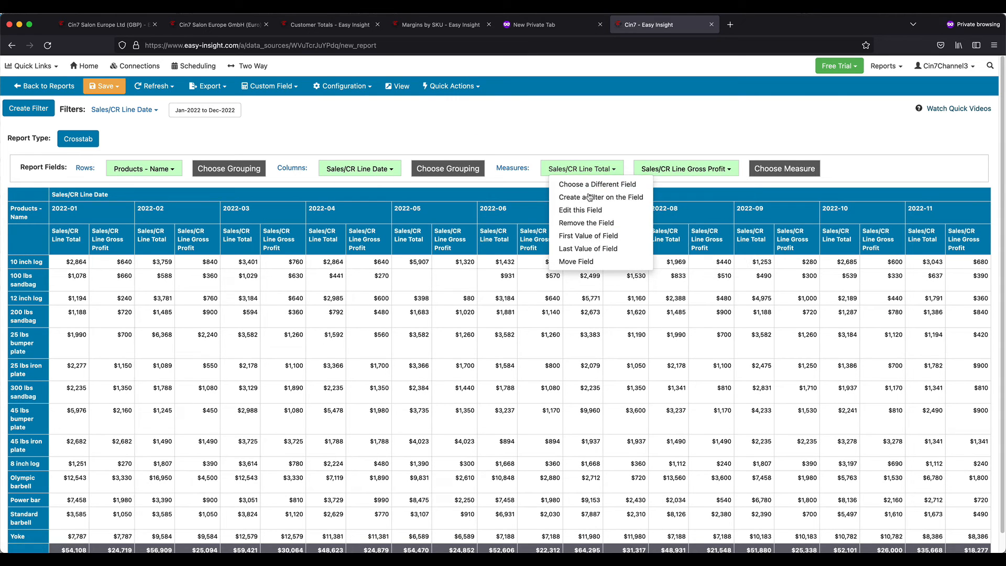
click(594, 223)
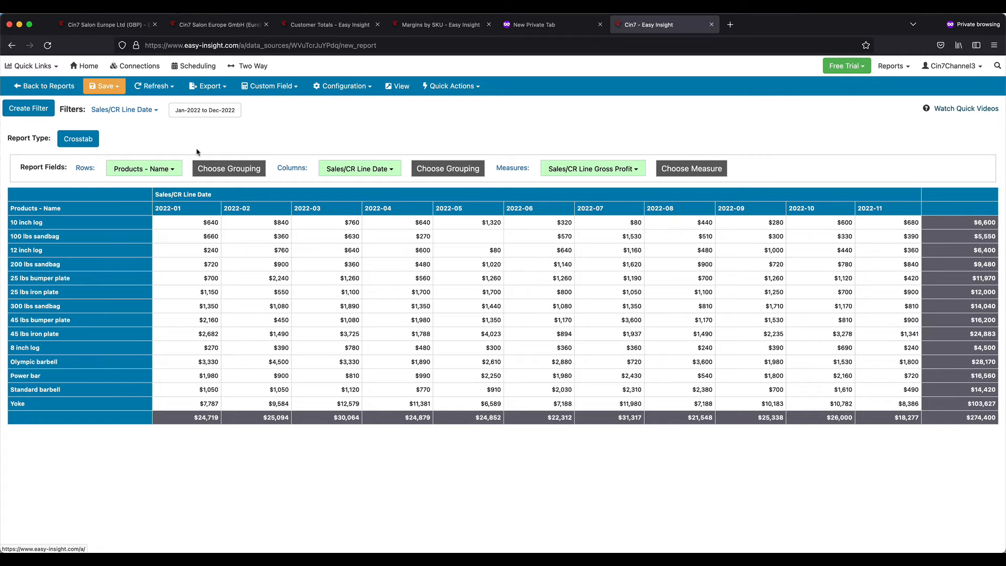
Step: Replace the Products - Name row grouping with the ProductType field from the Products group
click(164, 168)
click(158, 184)
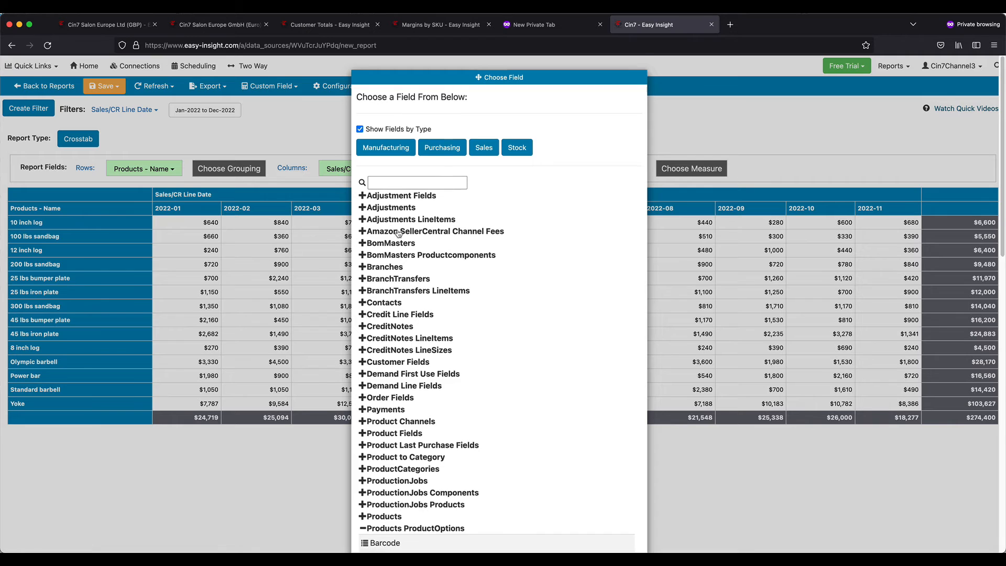
scroll(396, 252, down, 5)
click(394, 282)
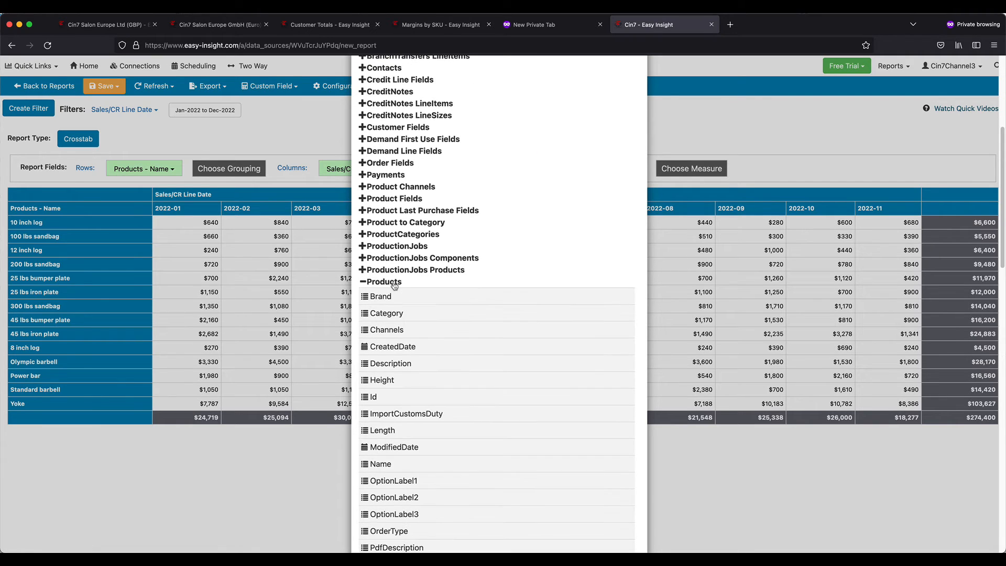
scroll(394, 285, down, 4)
click(402, 396)
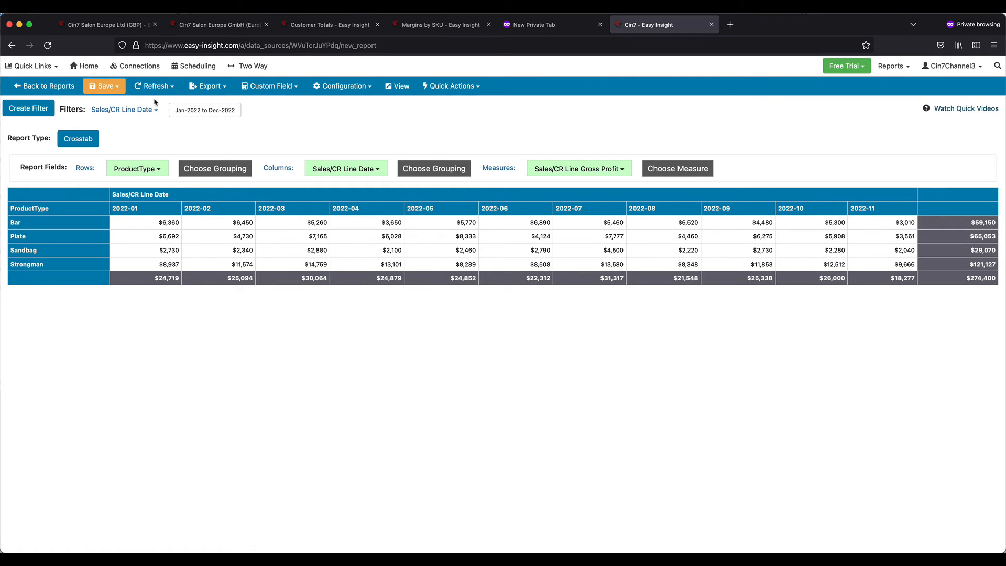
Step: Change the report type to Stacked Column and move Sales/CR Line Date from the stack item to the X axis
click(78, 139)
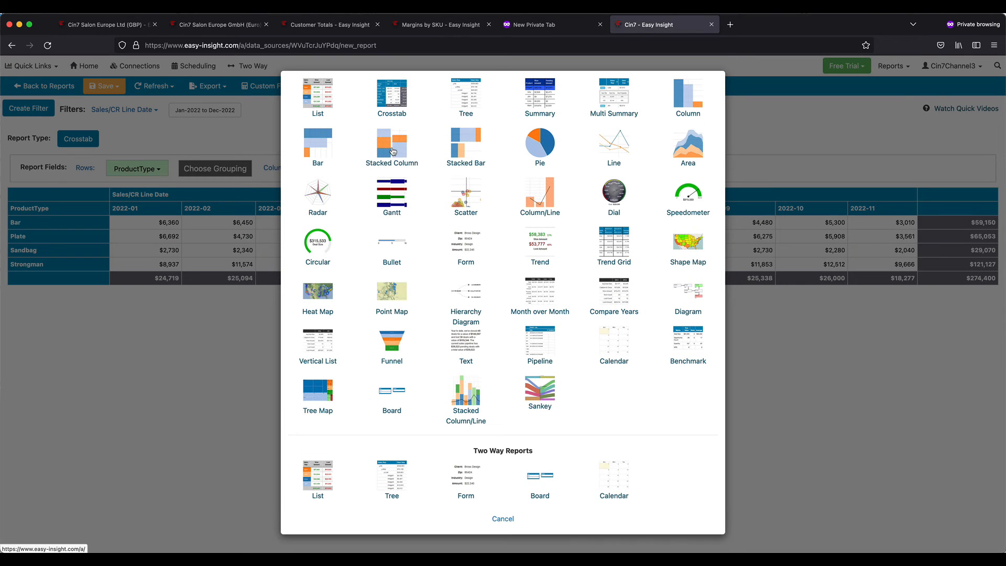
click(392, 151)
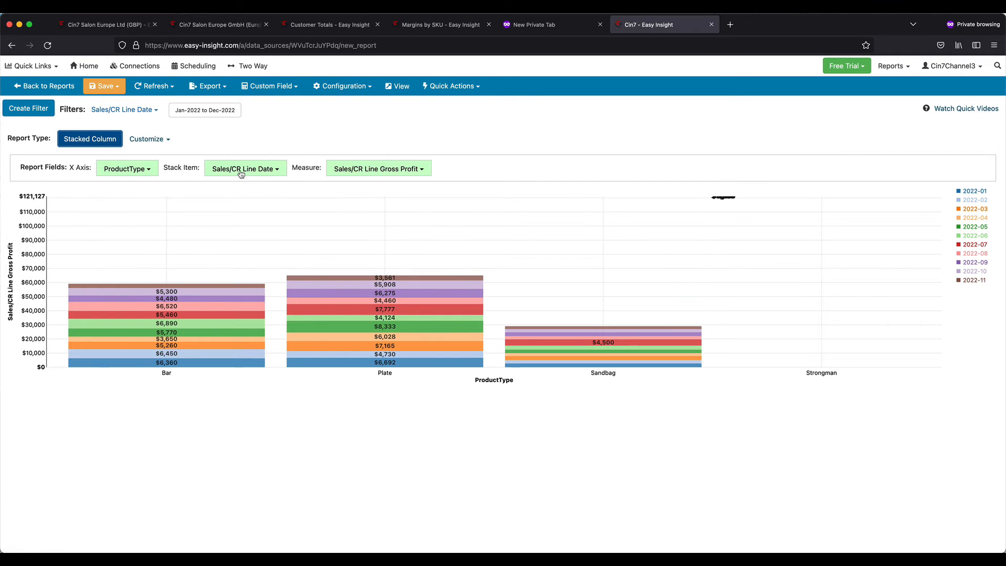
click(242, 170)
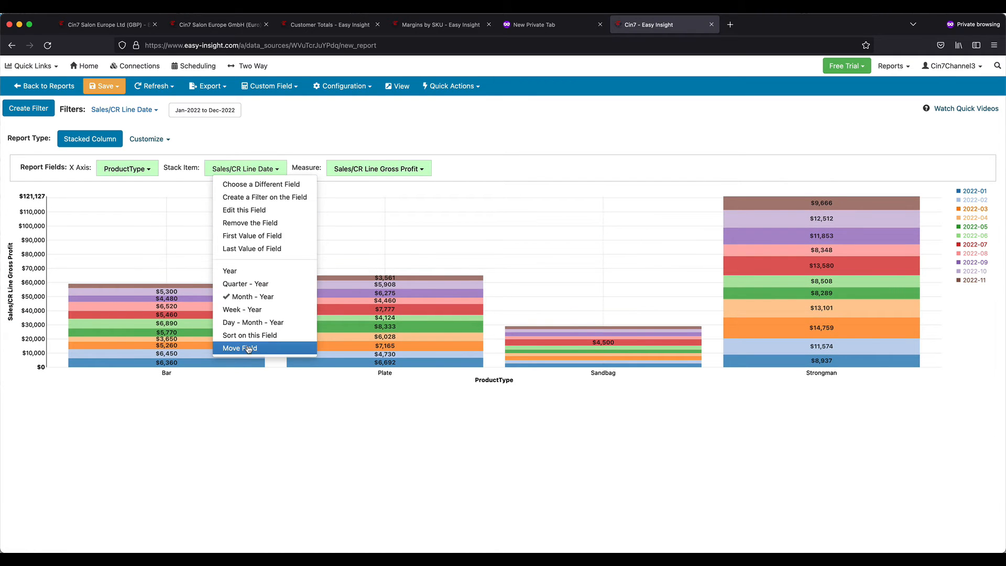
click(248, 349)
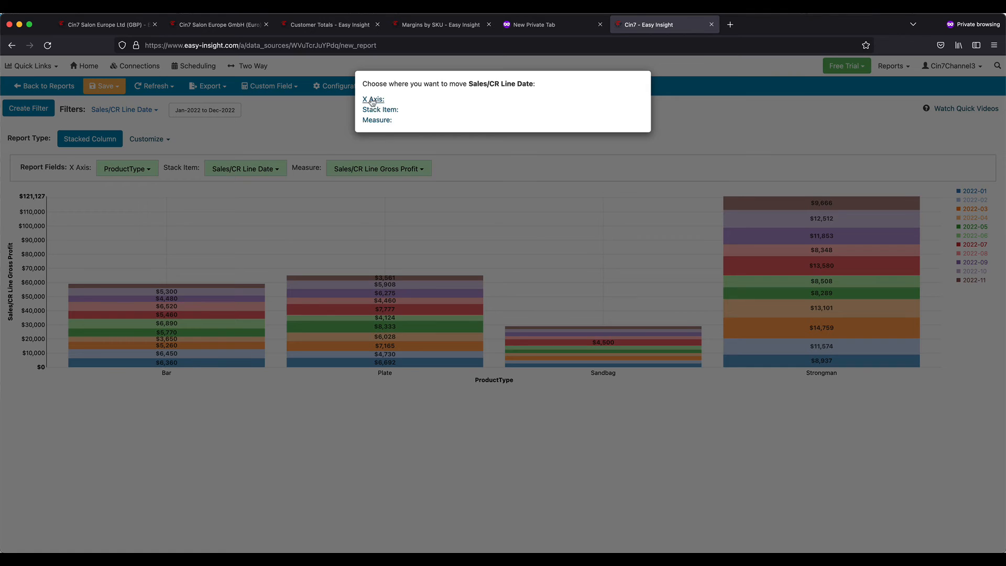
click(372, 100)
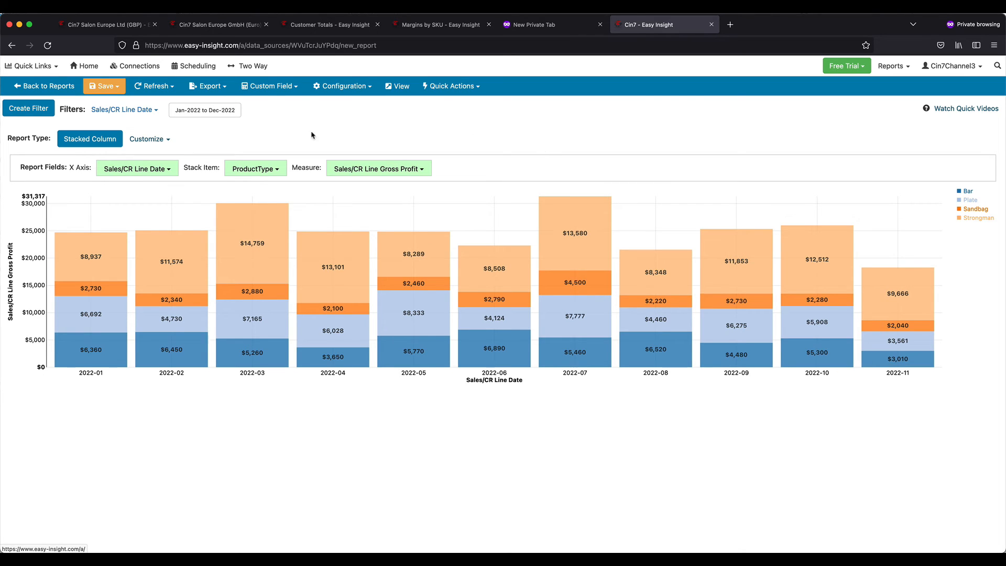
click(210, 87)
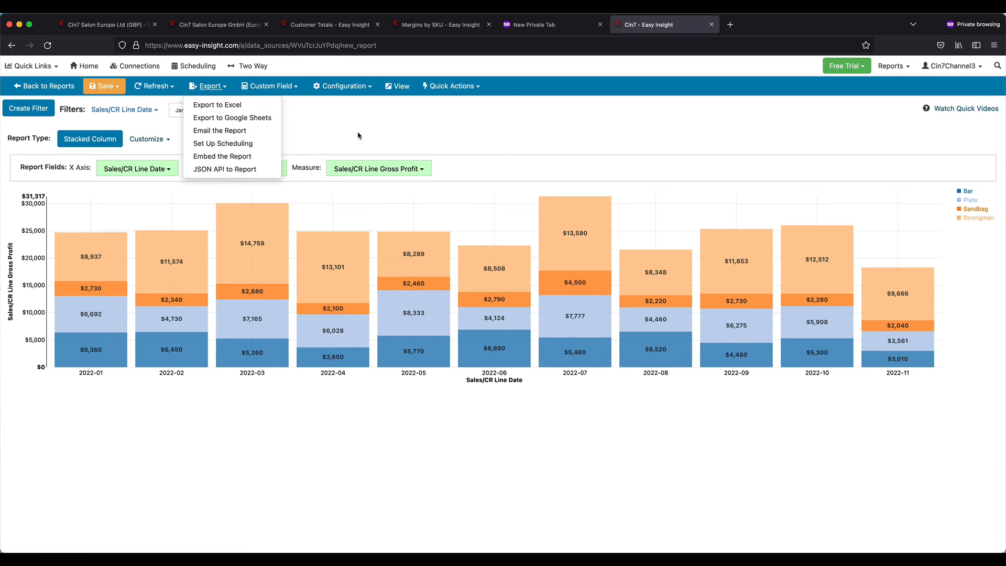
click(294, 105)
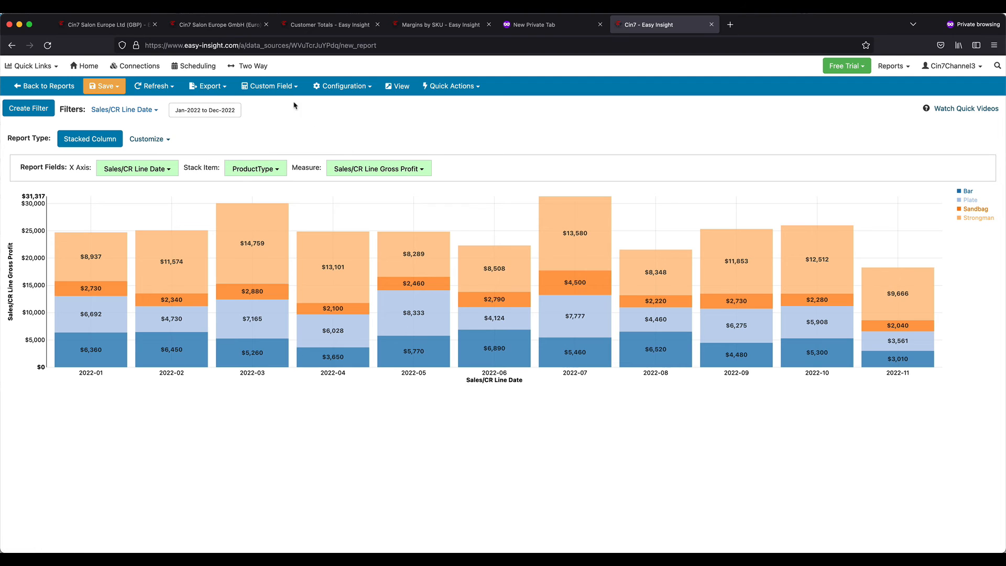
click(276, 88)
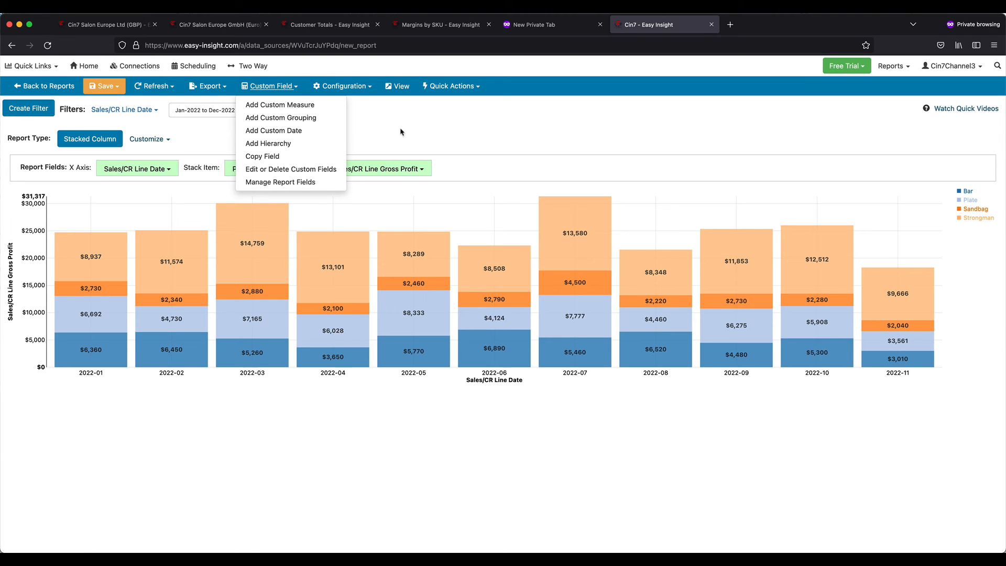
click(376, 128)
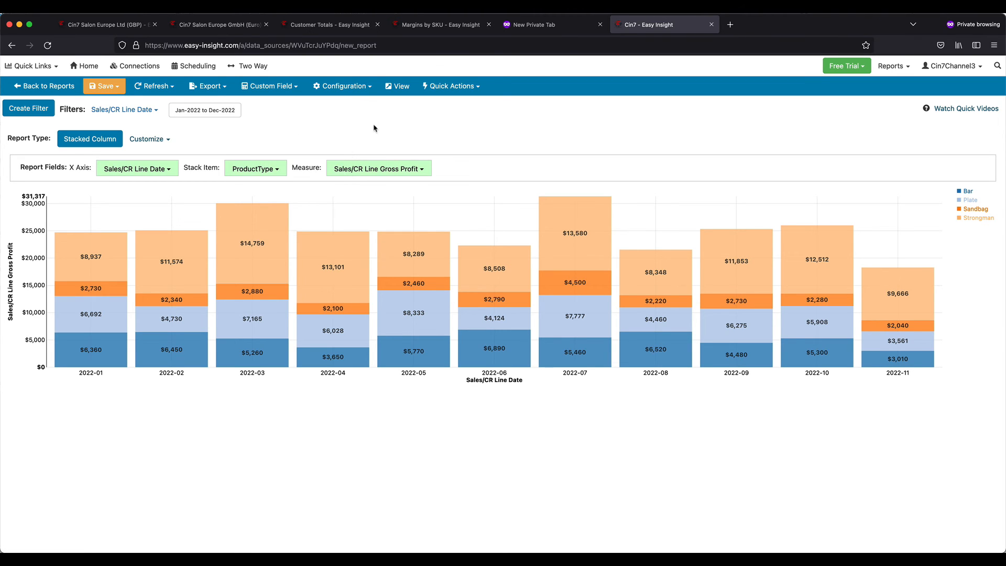
click(343, 86)
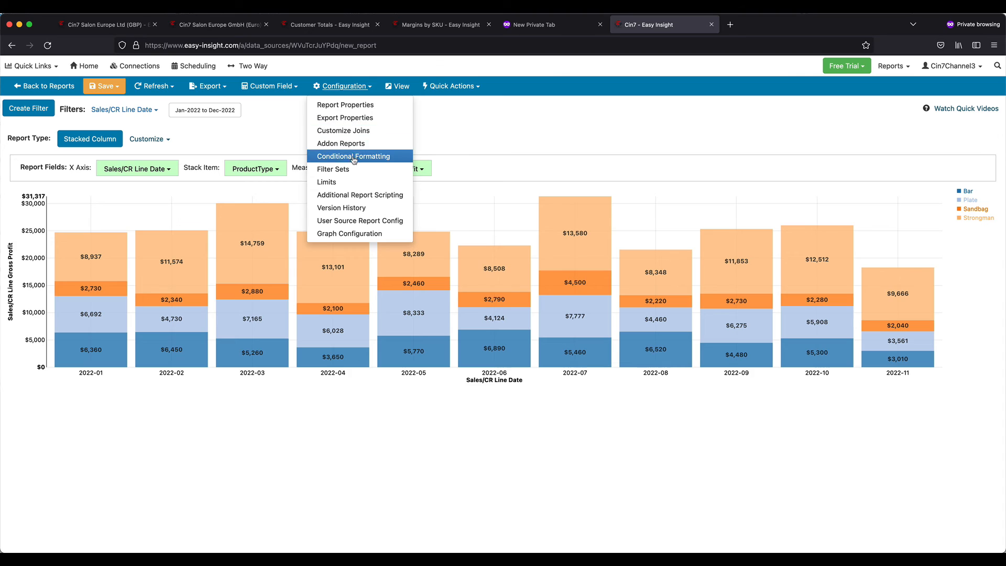
click(508, 137)
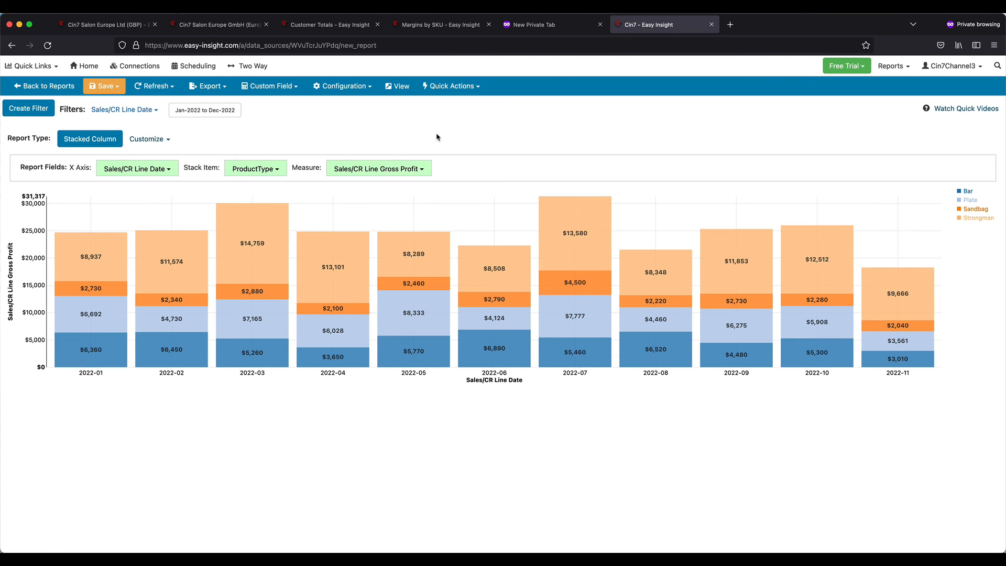
Step: Return to the Cin7 reports overview, create a new report and open the field chooser for its columns
click(77, 92)
click(501, 106)
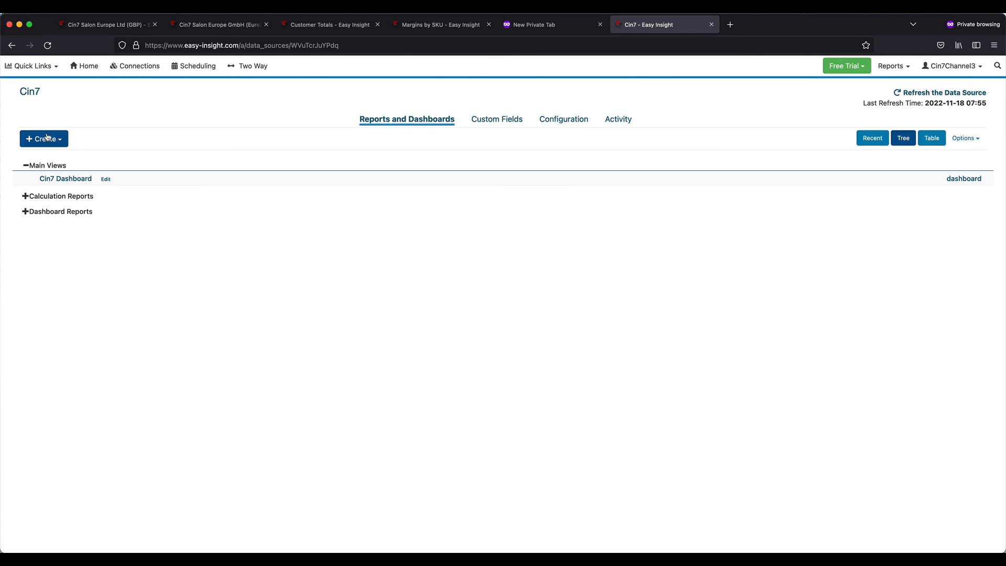
click(48, 138)
click(48, 155)
click(147, 170)
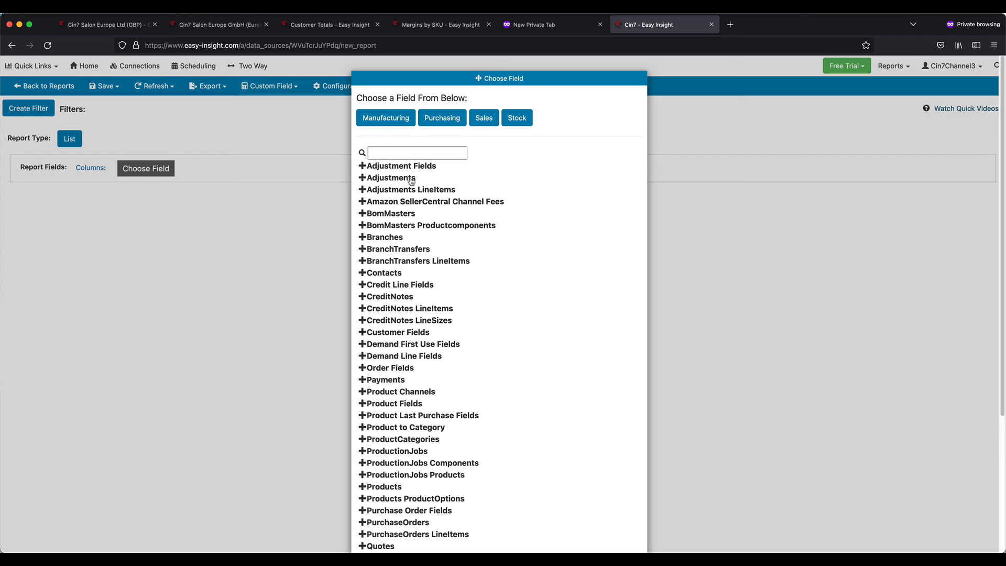
Step: Examine the available field groups for the new report, including the fields inside Contacts and Stock
click(384, 273)
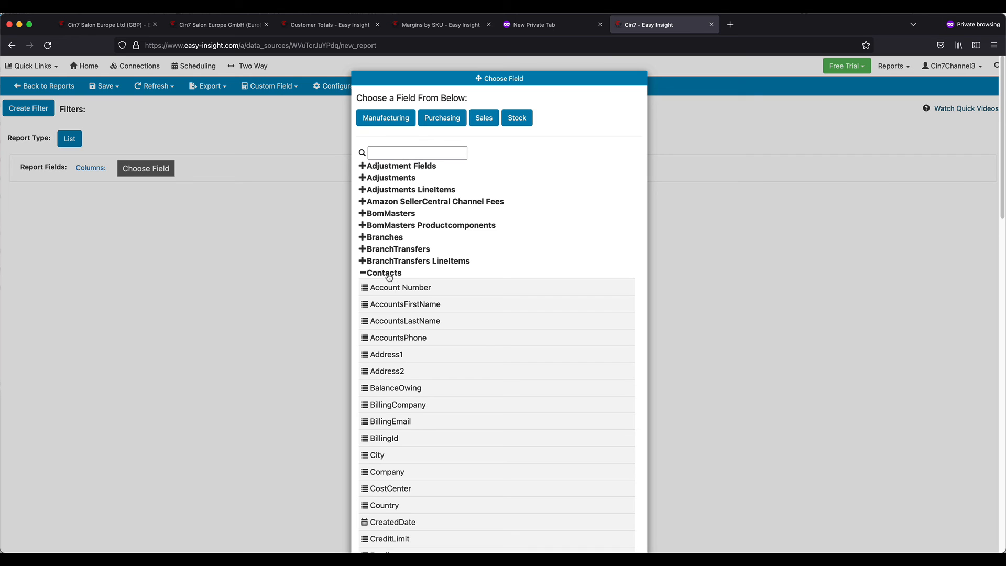
click(388, 276)
scroll(393, 276, down, 5)
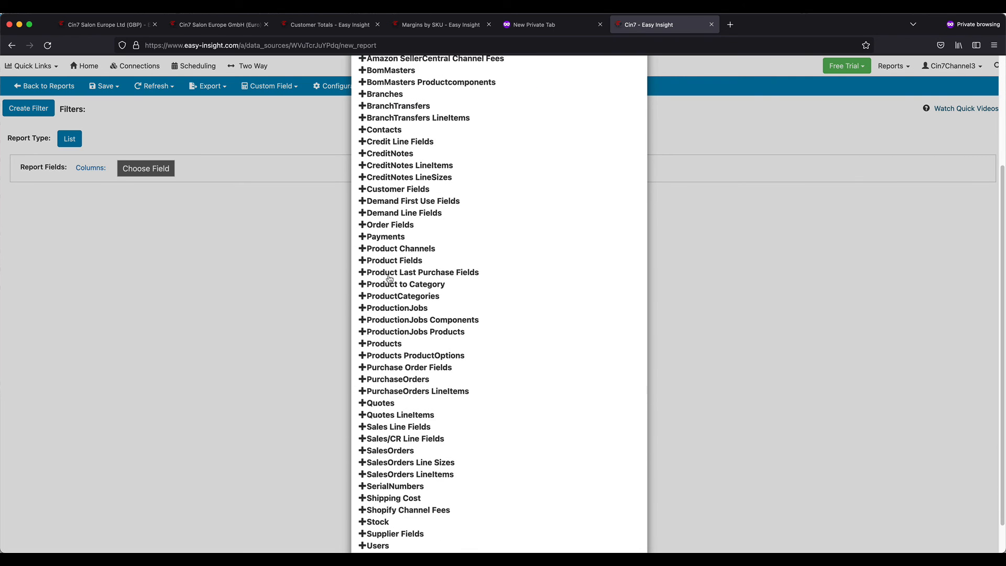
scroll(396, 276, down, 2)
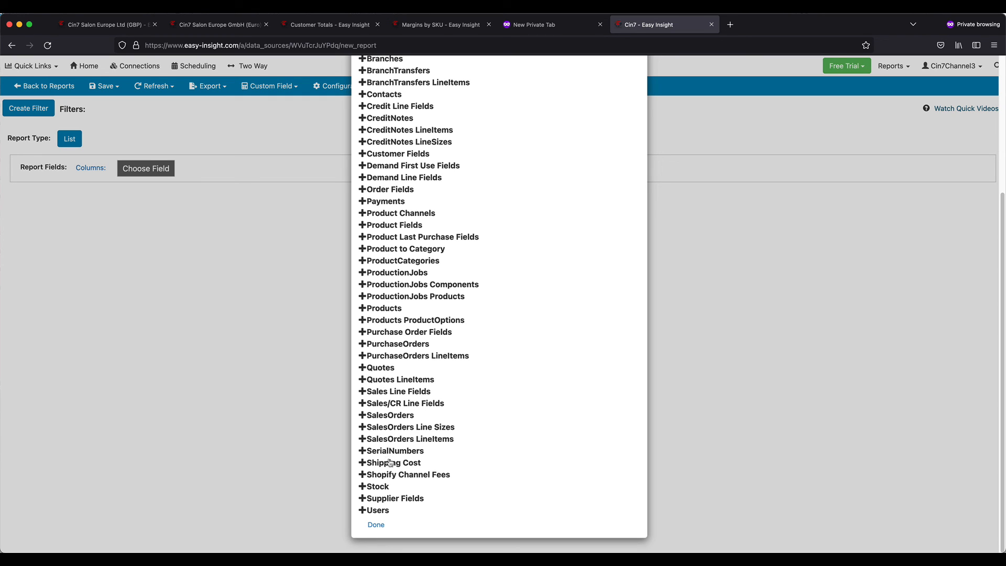
click(378, 486)
scroll(382, 485, down, 3)
scroll(381, 485, down, 2)
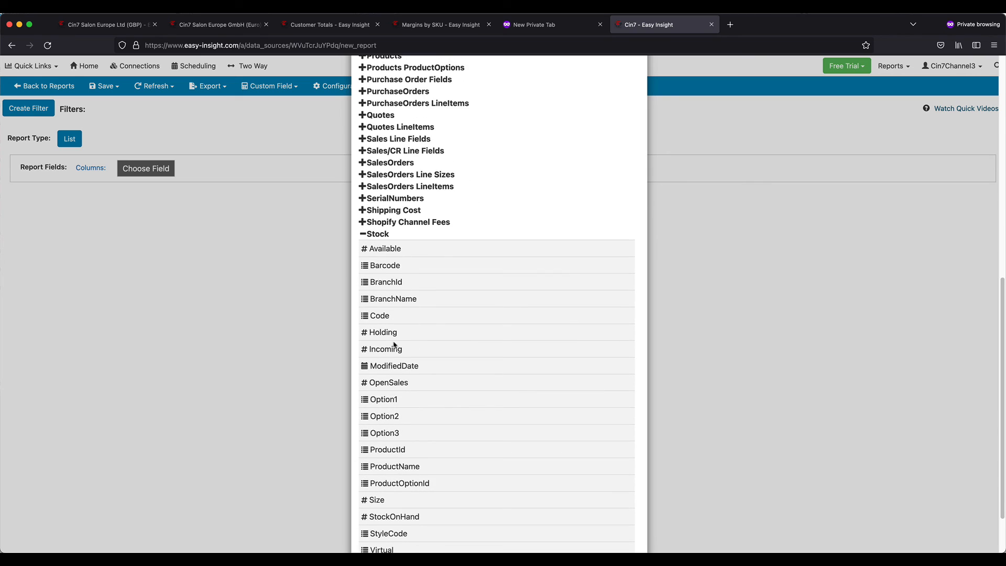
click(379, 237)
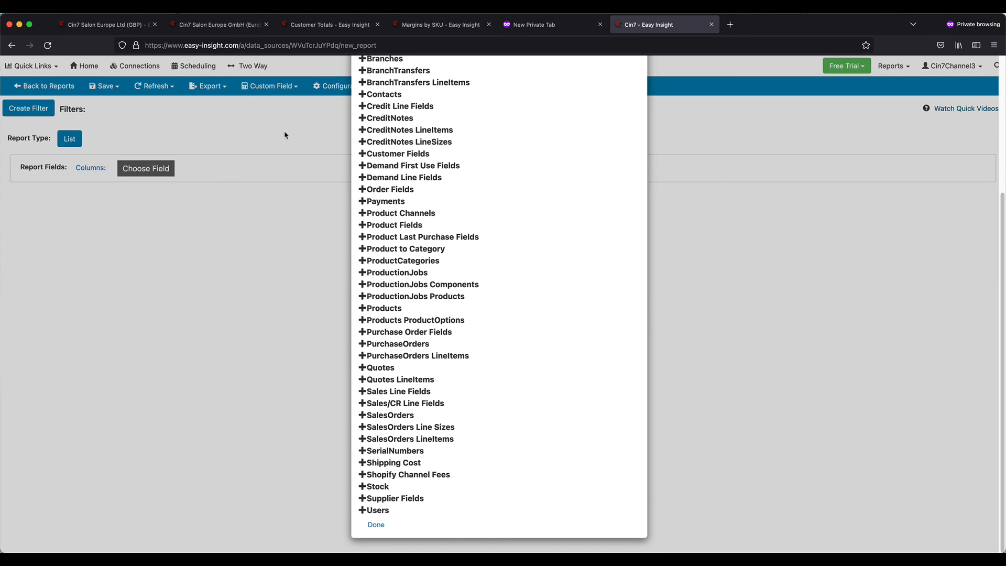